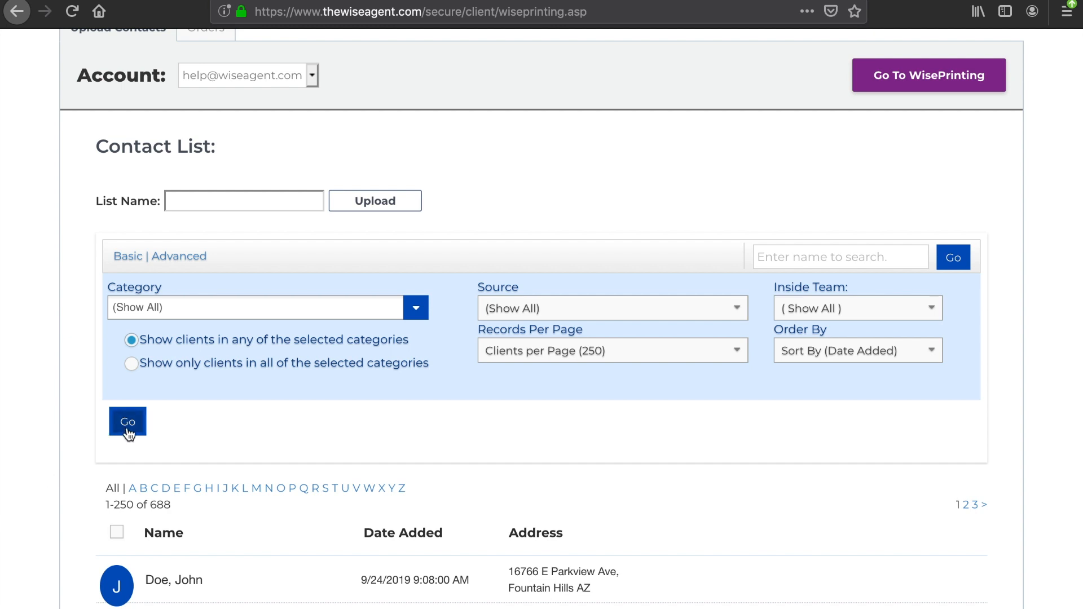
View the address update form for the incomplete contact added 9/19/2019 and close it without entering anything.
scroll(79, 502, down, 4)
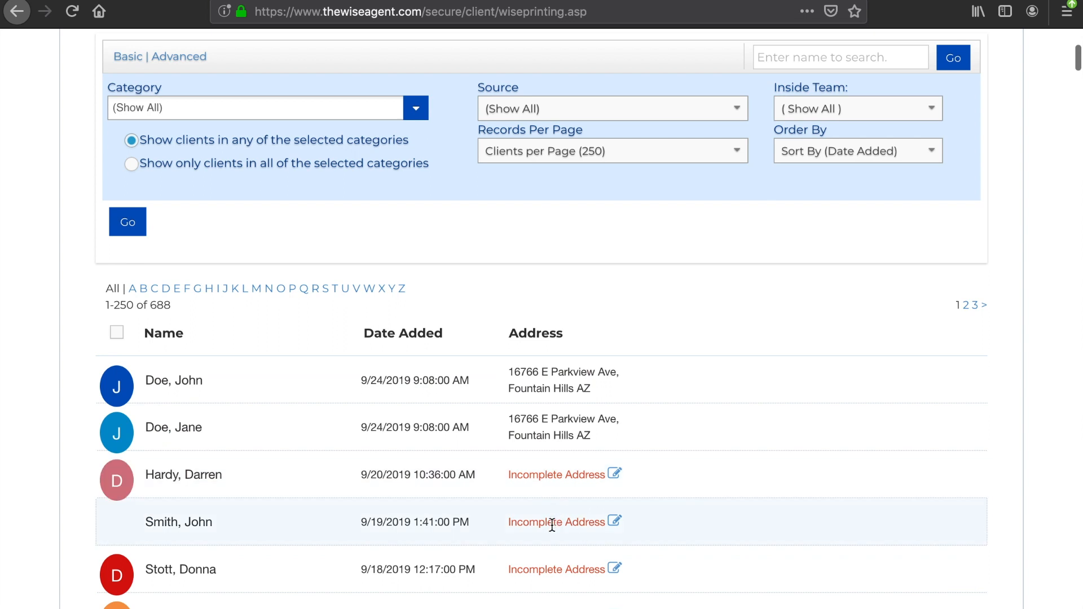
click(617, 522)
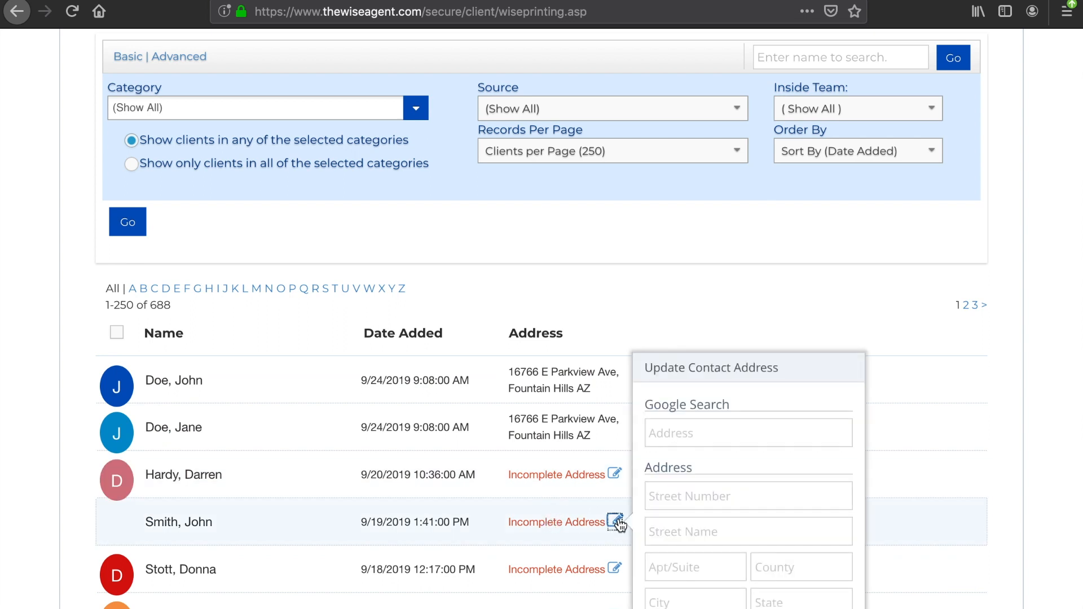
scroll(619, 524, down, 2)
scroll(619, 524, down, 1)
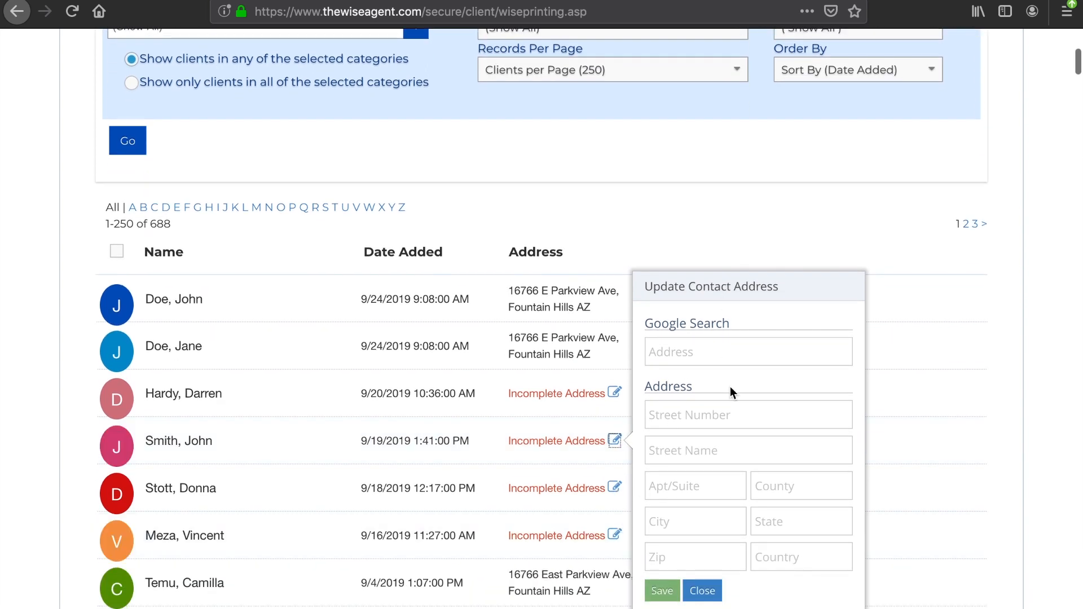
click(706, 592)
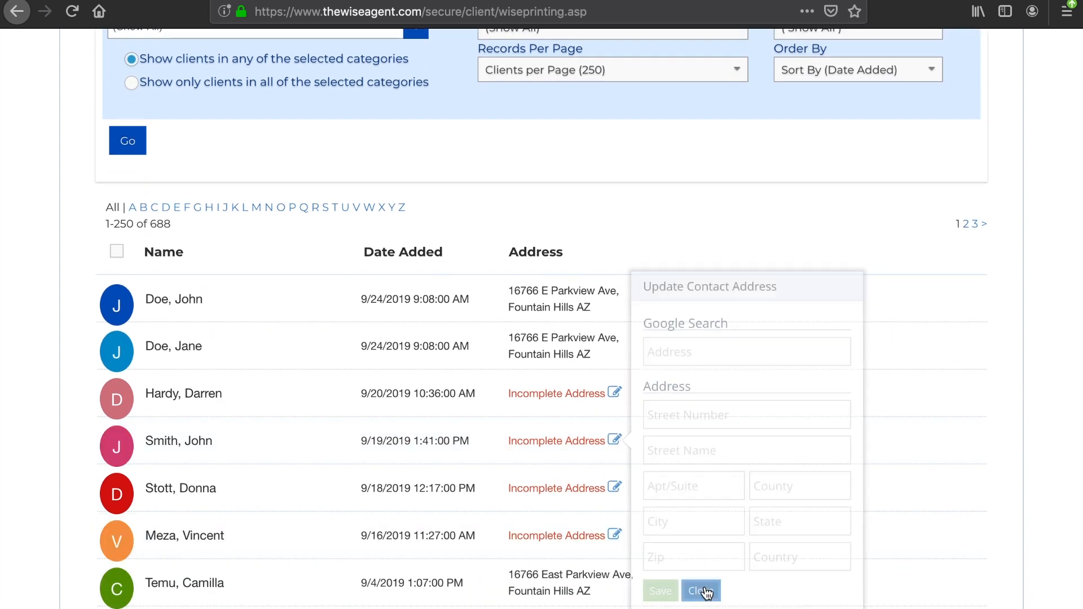
Select the two contacts added 9/24/2019 with complete addresses and upload them as a list named Fountain Hills.
click(79, 343)
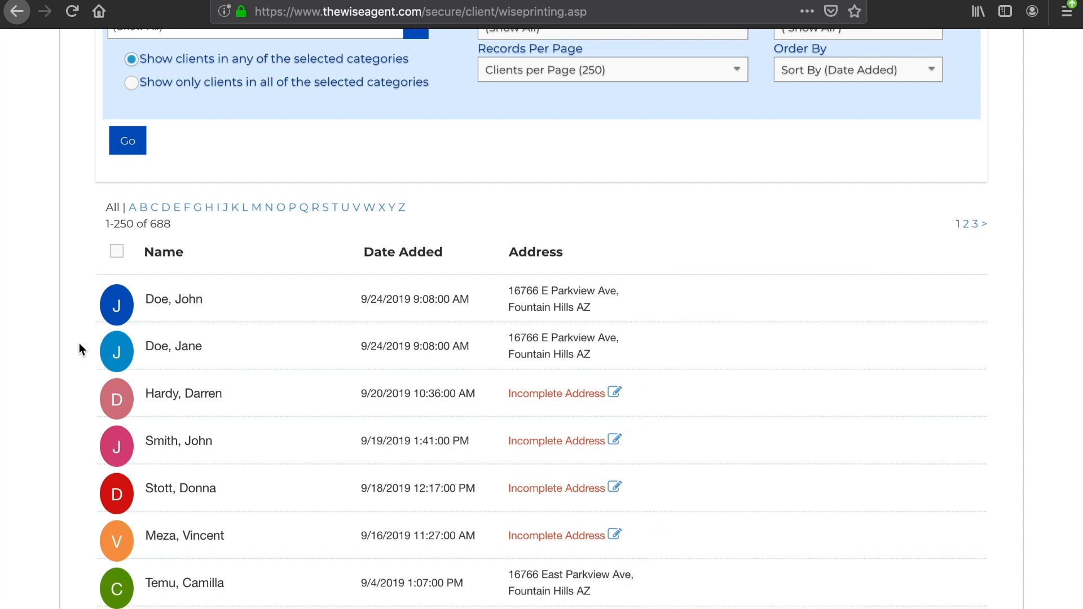
click(117, 347)
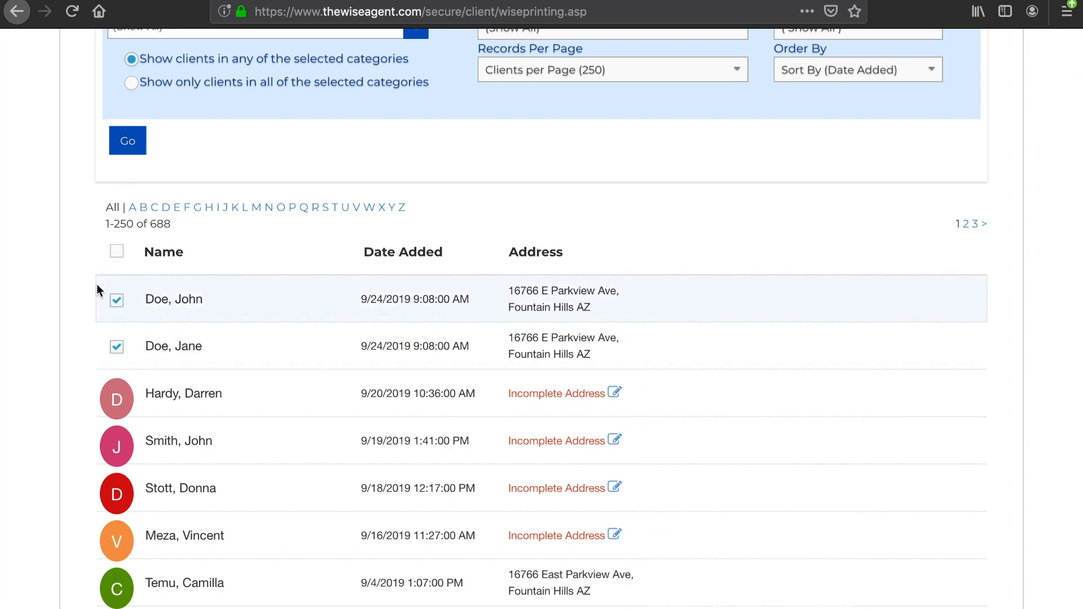
scroll(79, 265, up, 6)
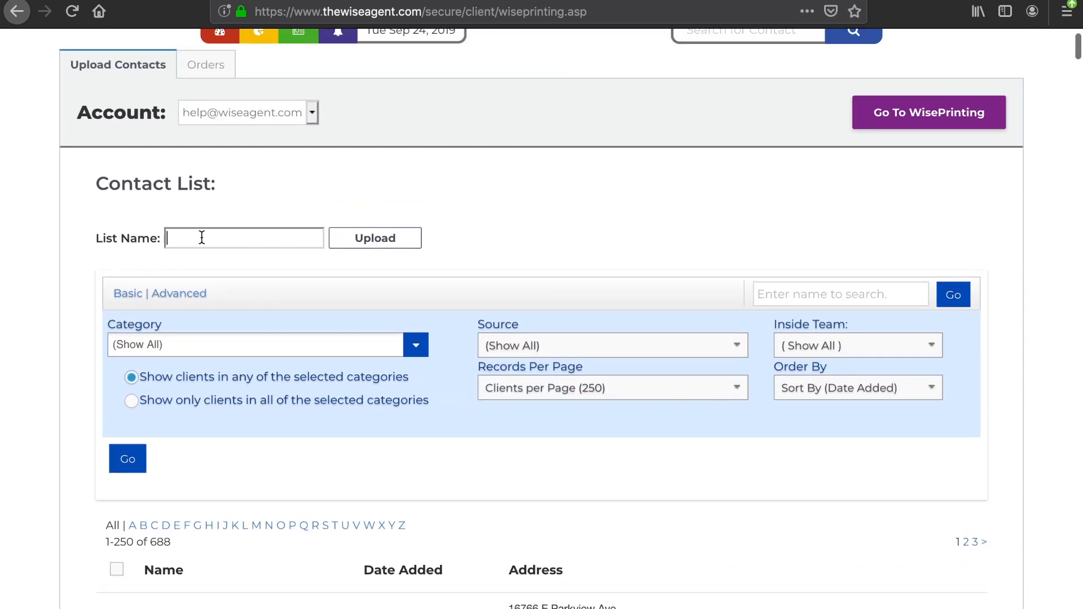
click(201, 237)
text(Fou)
scroll(201, 237, down, 2)
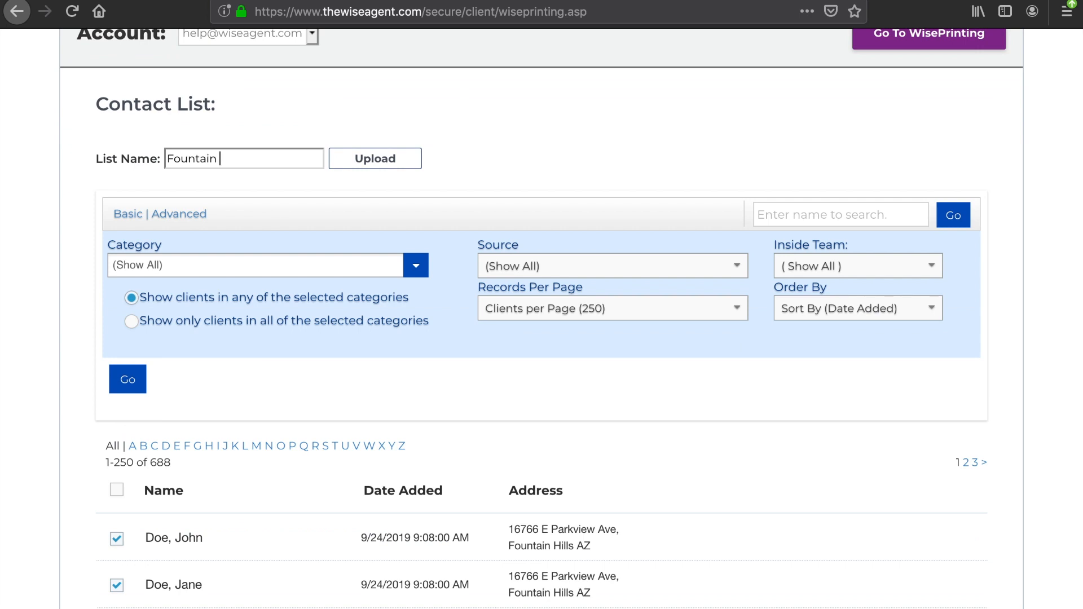
click(377, 160)
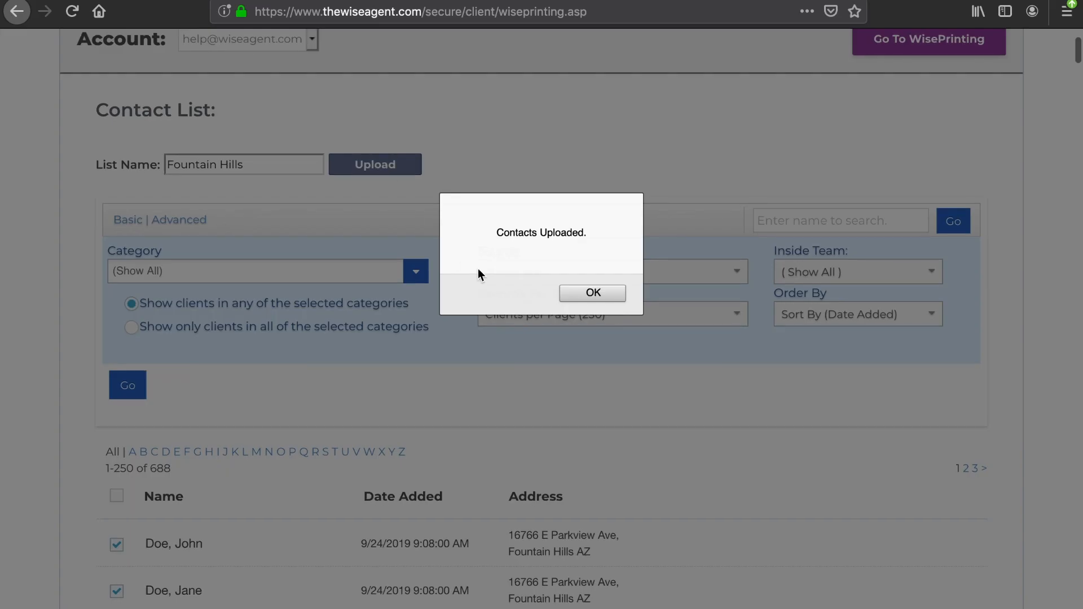
click(583, 297)
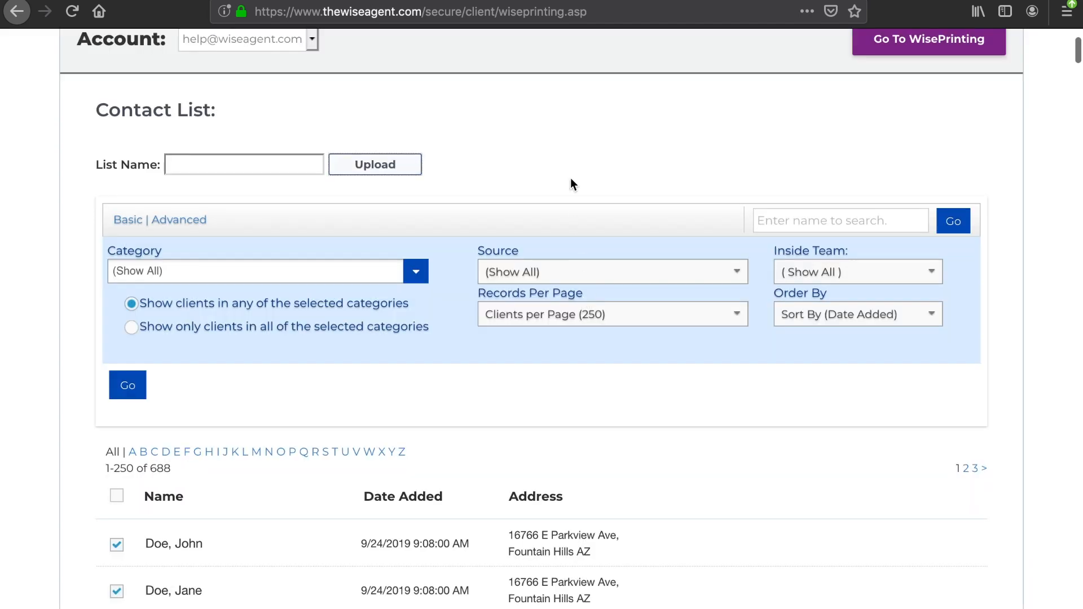
Switch to WisePrinting, choose 6" x 11" Postcards as the product and proceed to choosing a design.
scroll(570, 177, up, 3)
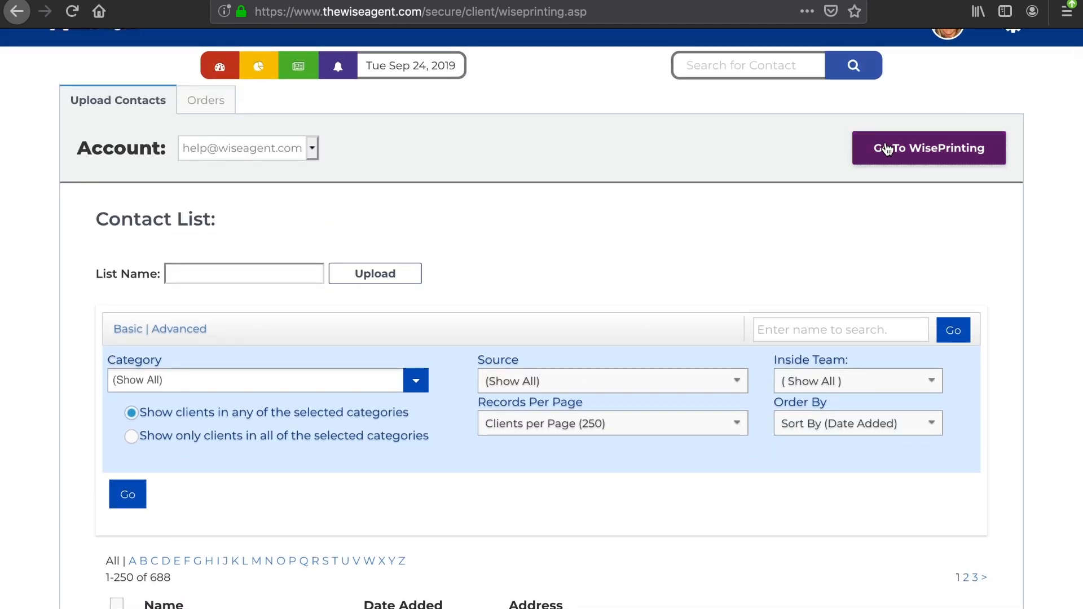
click(883, 147)
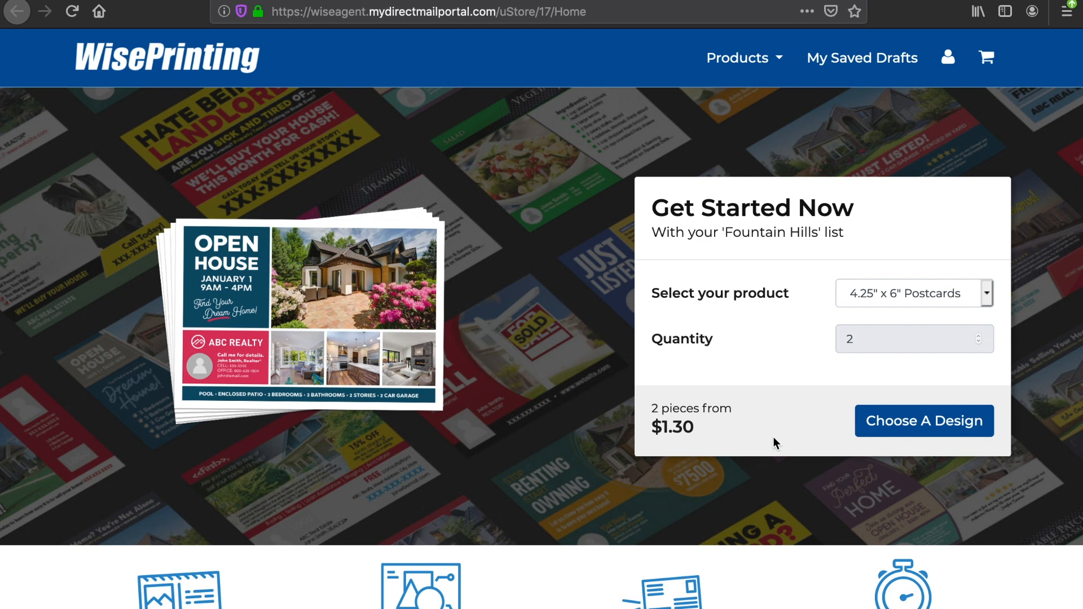
click(985, 294)
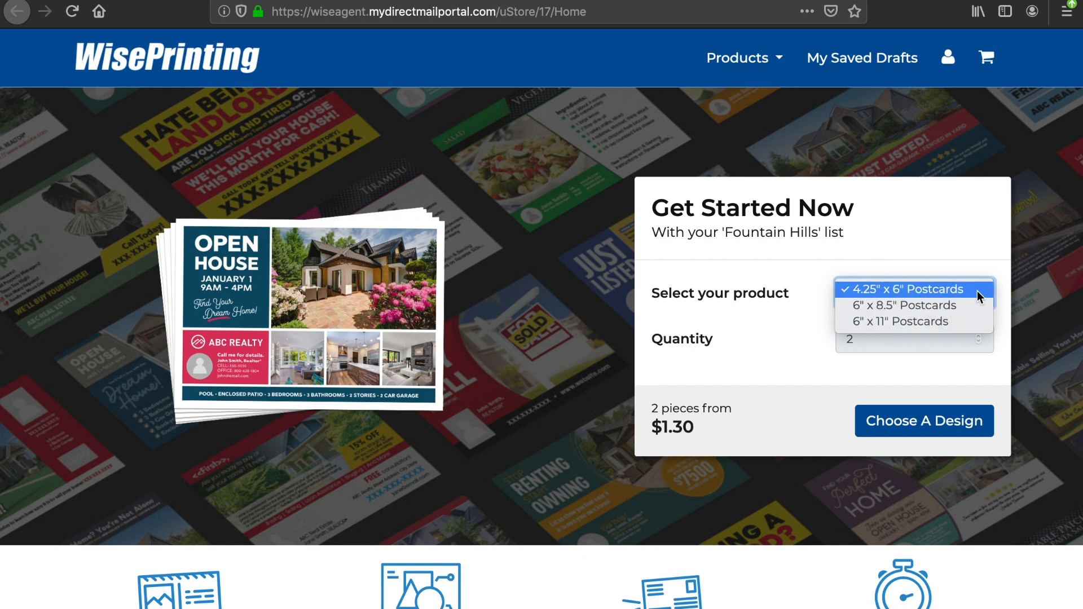
click(967, 321)
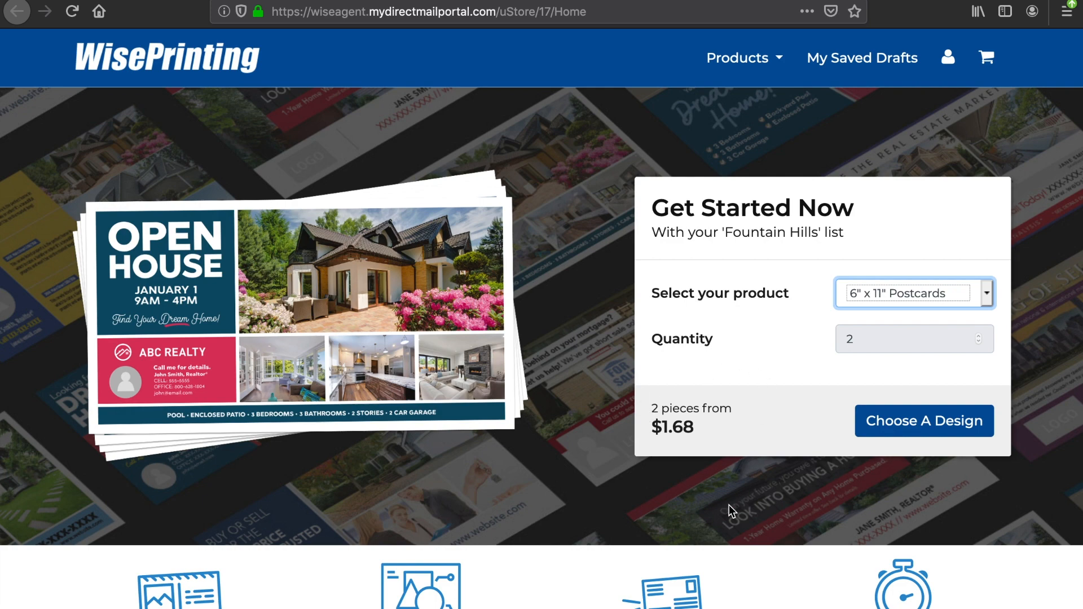
click(887, 430)
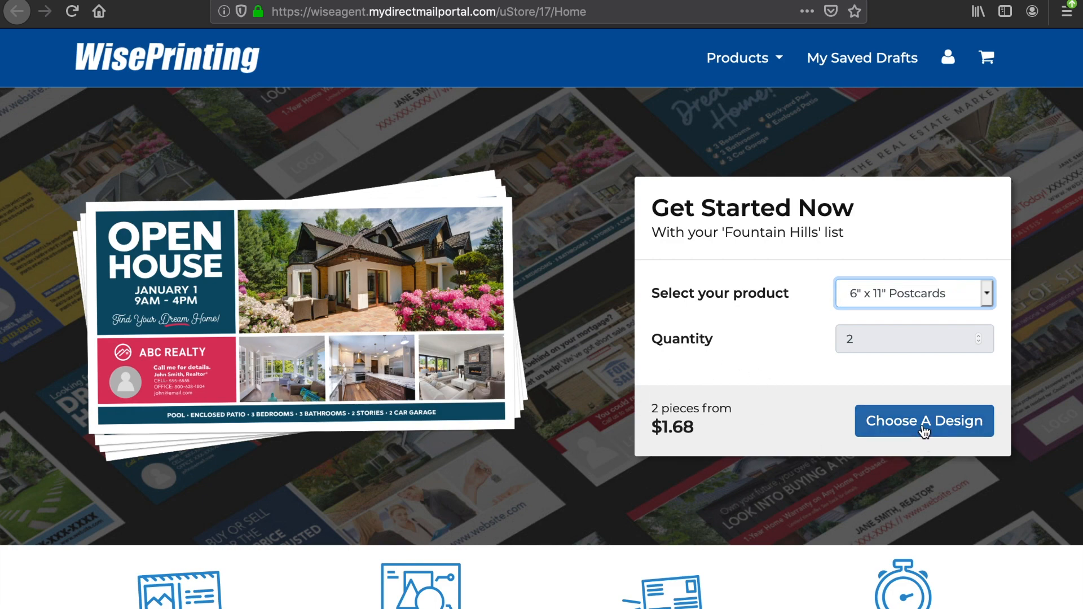
Look through the Just Listed postcard designs and start personalizing the first one.
scroll(658, 574, down, 2)
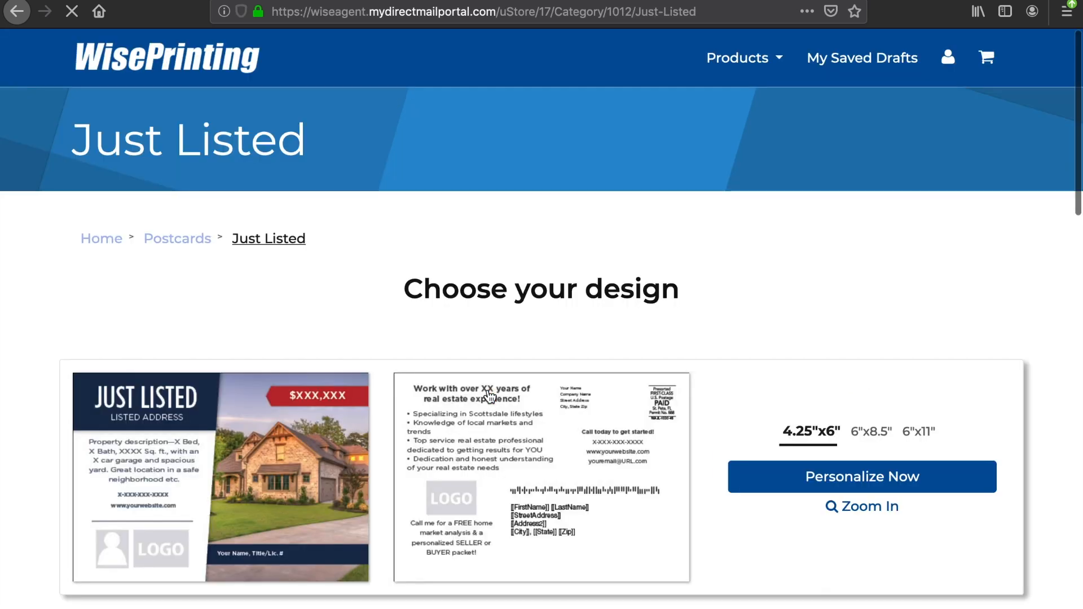
scroll(489, 396, down, 5)
scroll(490, 396, down, 10)
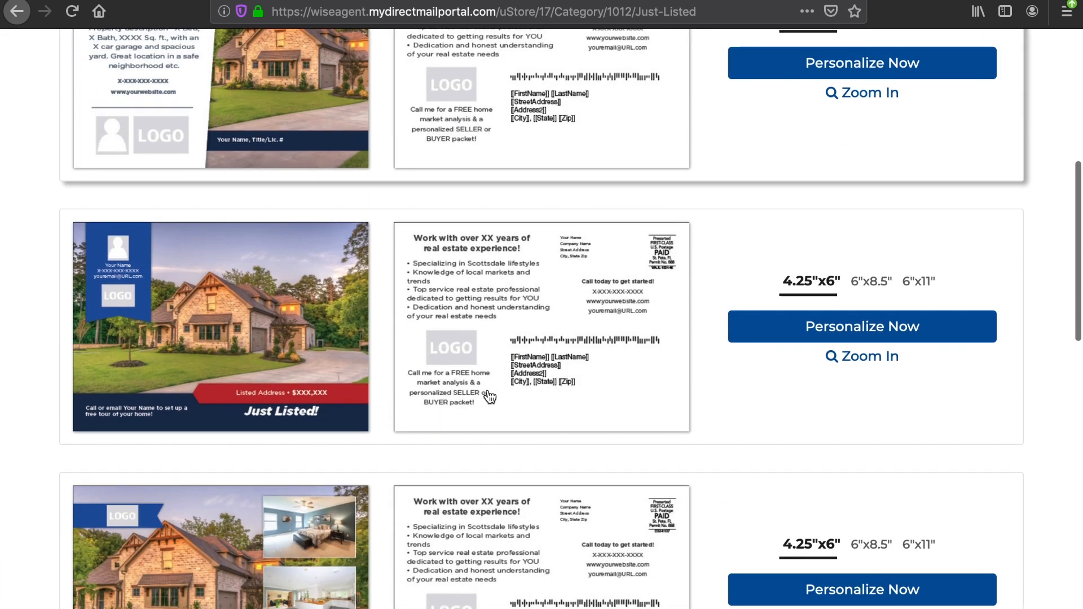
scroll(489, 396, down, 6)
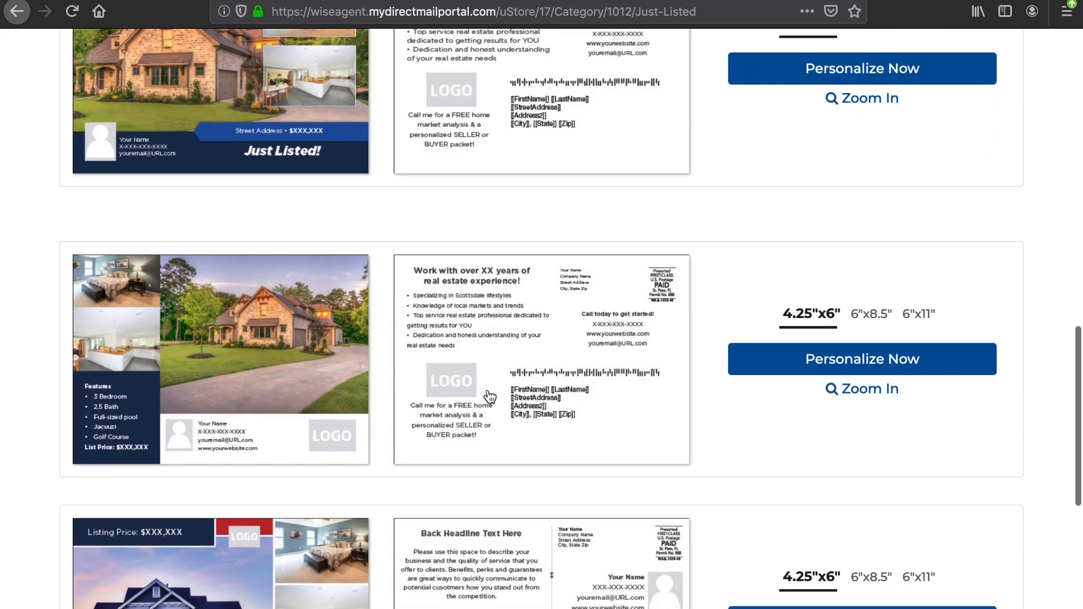
scroll(489, 397, up, 20)
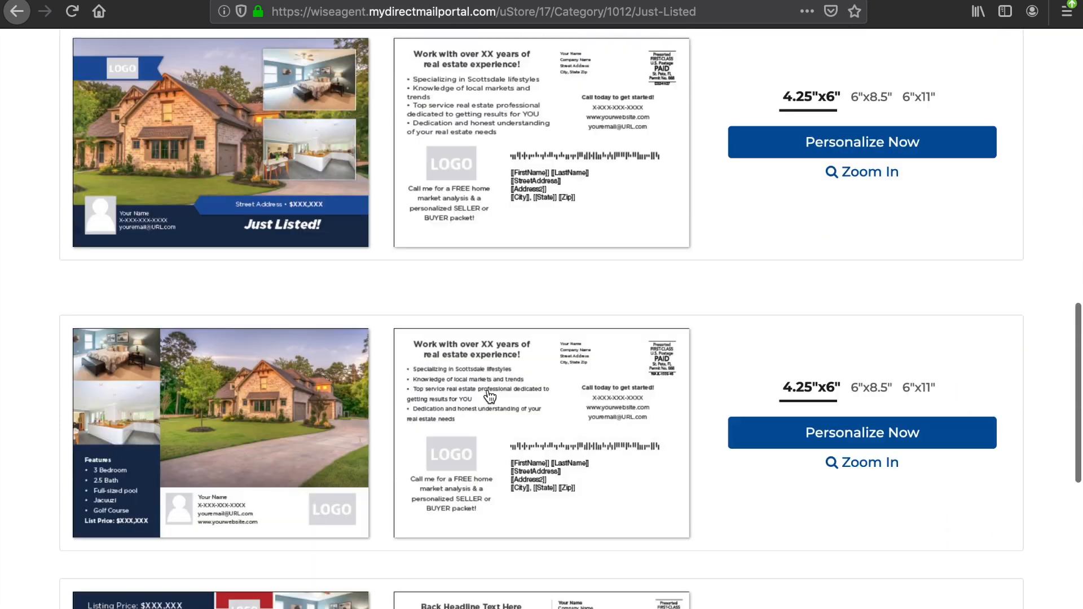
scroll(489, 397, up, 1)
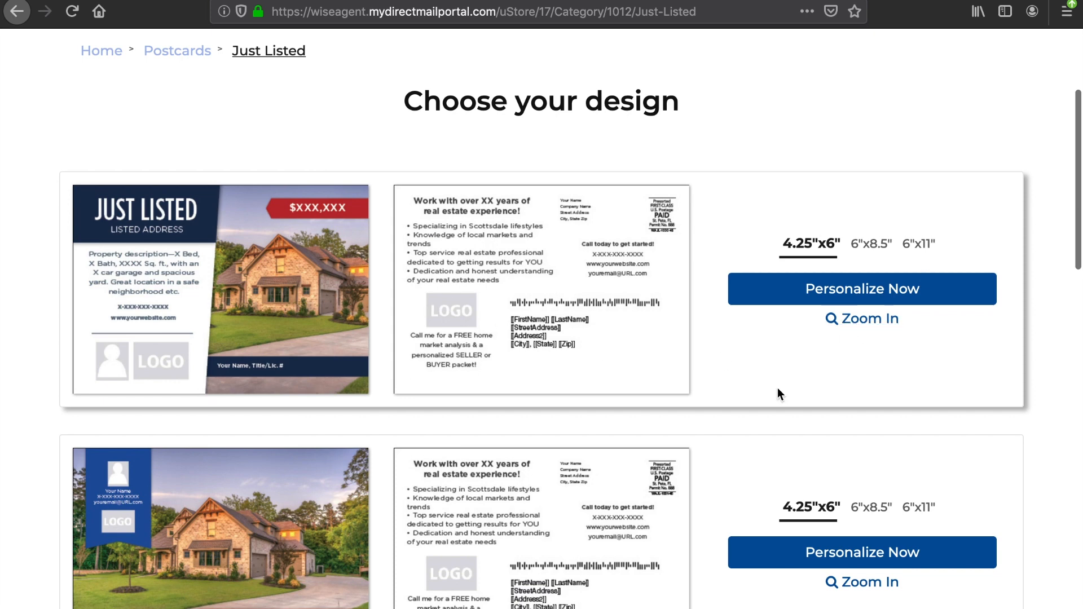
click(789, 290)
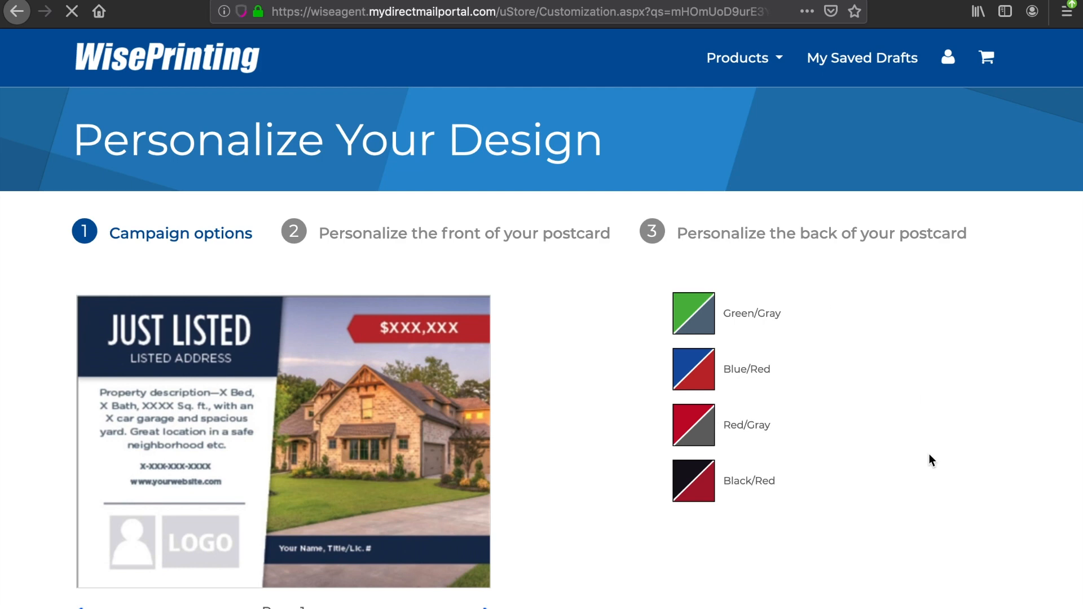
Apply the Green/Gray color scheme to the postcard and continue to personalizing its front.
scroll(929, 453, down, 2)
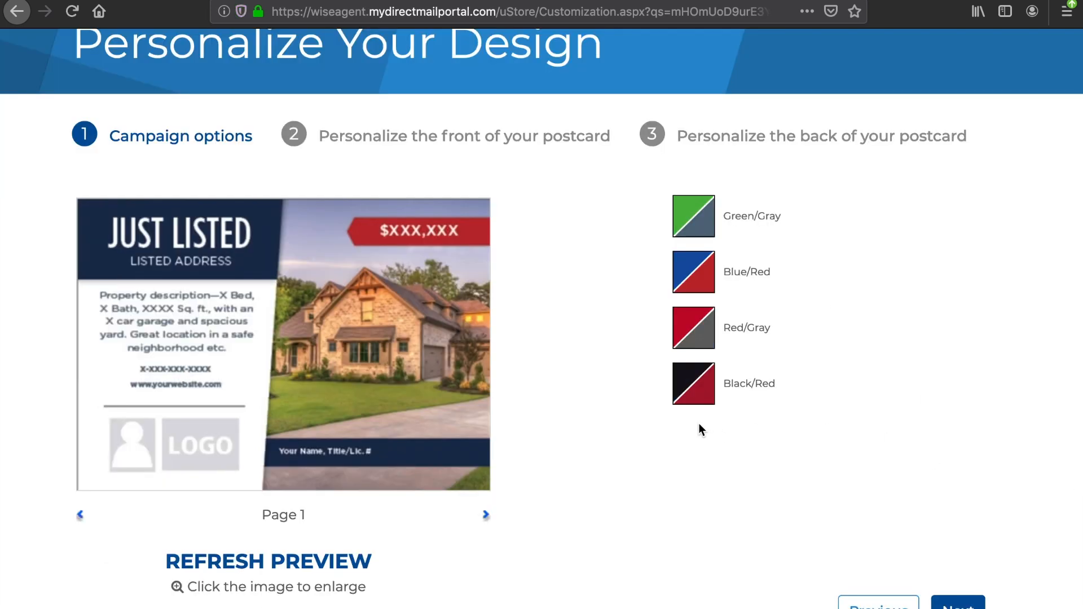
click(701, 225)
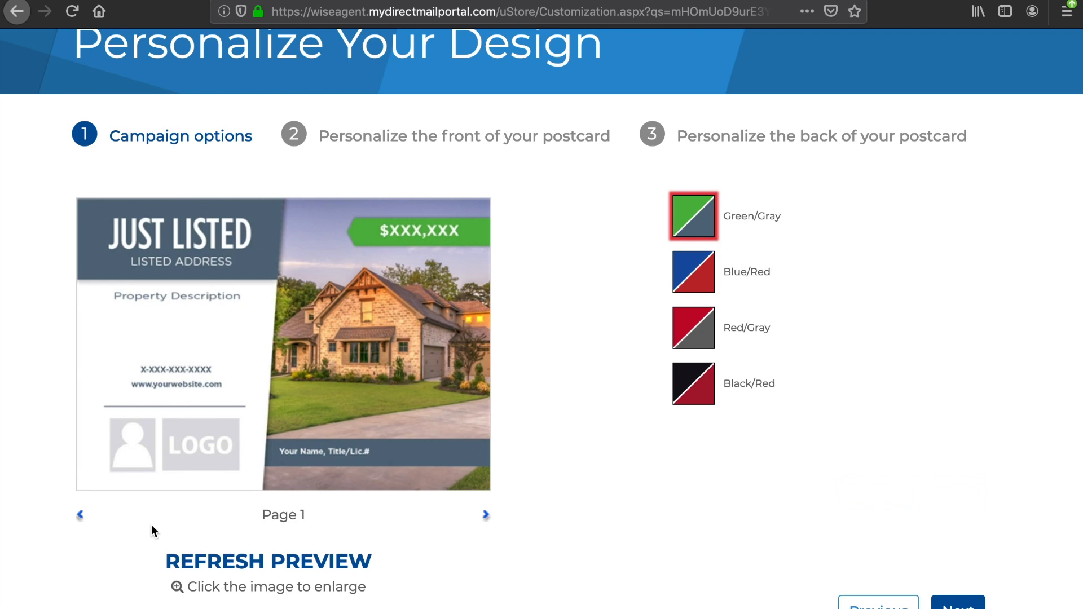
click(957, 604)
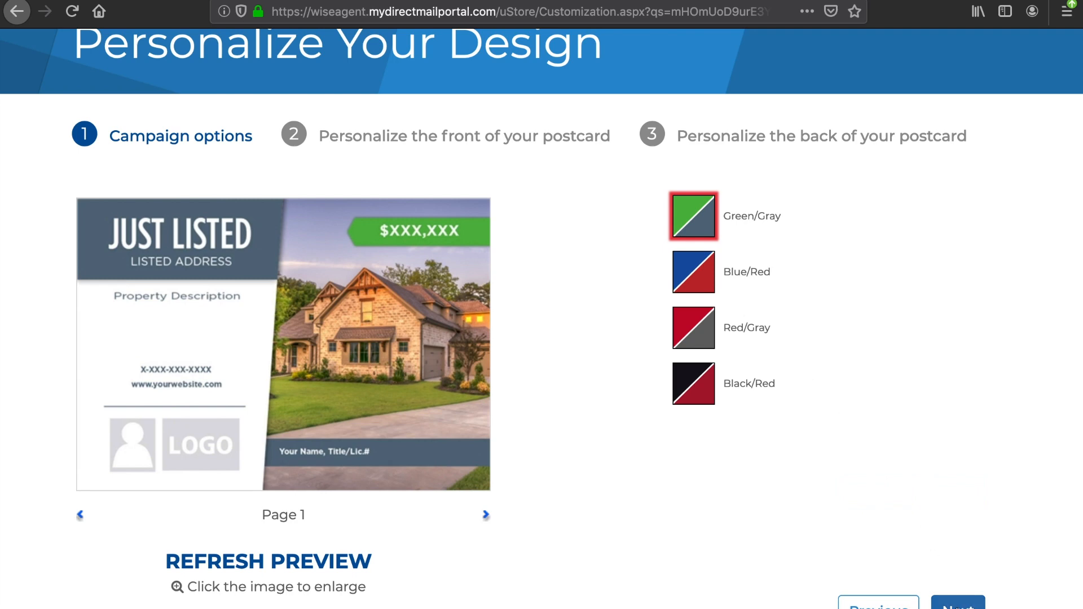
Replace the placeholder address of the listed home with its street address.
scroll(577, 513, down, 2)
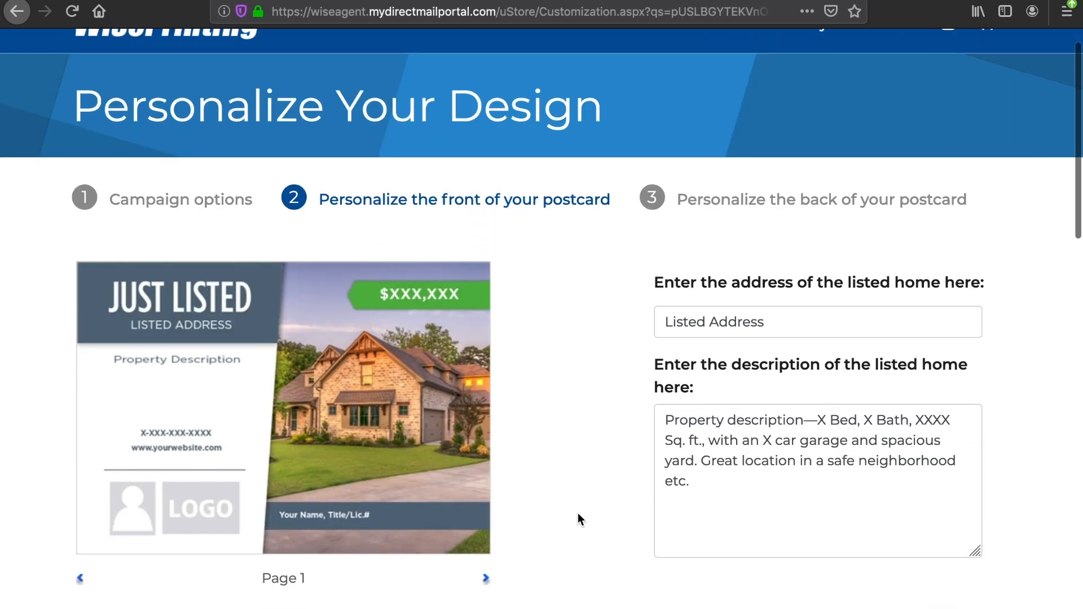
scroll(578, 517, down, 1)
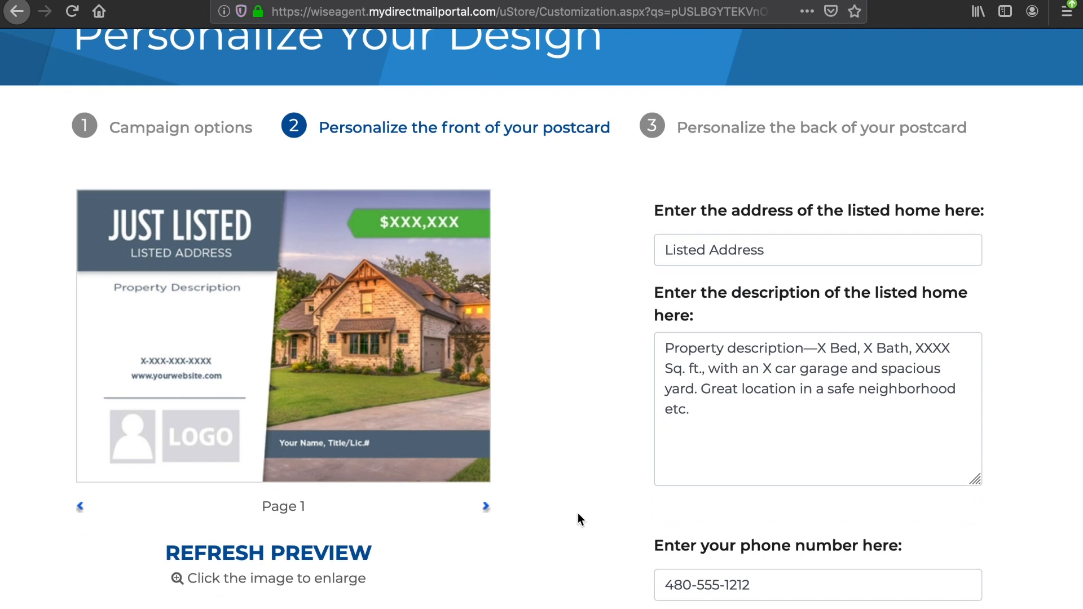
triple_click(788, 255)
text(123)
key(Down)
key(Return)
Fill in 2 Bed and 2 Bath in place of the X placeholders in the home's description.
click(827, 347)
key(BackSpace)
text(2)
click(872, 348)
key(BackSpace)
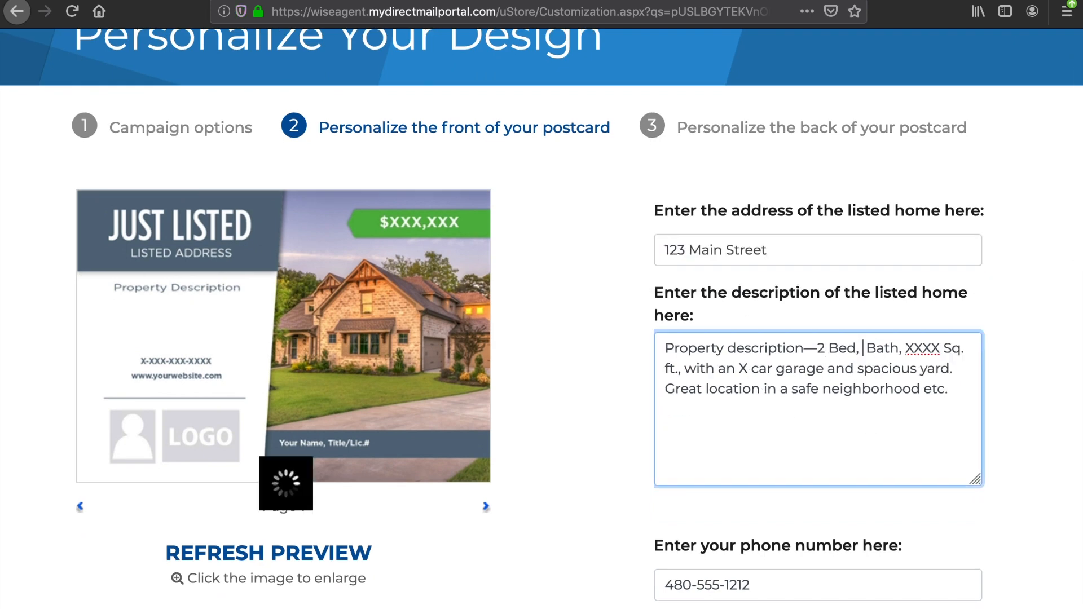
text(2)
Complete the home's description with 2000 Sq. ft. and a 3 car garage.
click(947, 347)
key(BackSpace)
key(BackSpace)
key(BackSpace)
key(BackSpace)
text(2000)
scroll(817, 389, down, 1)
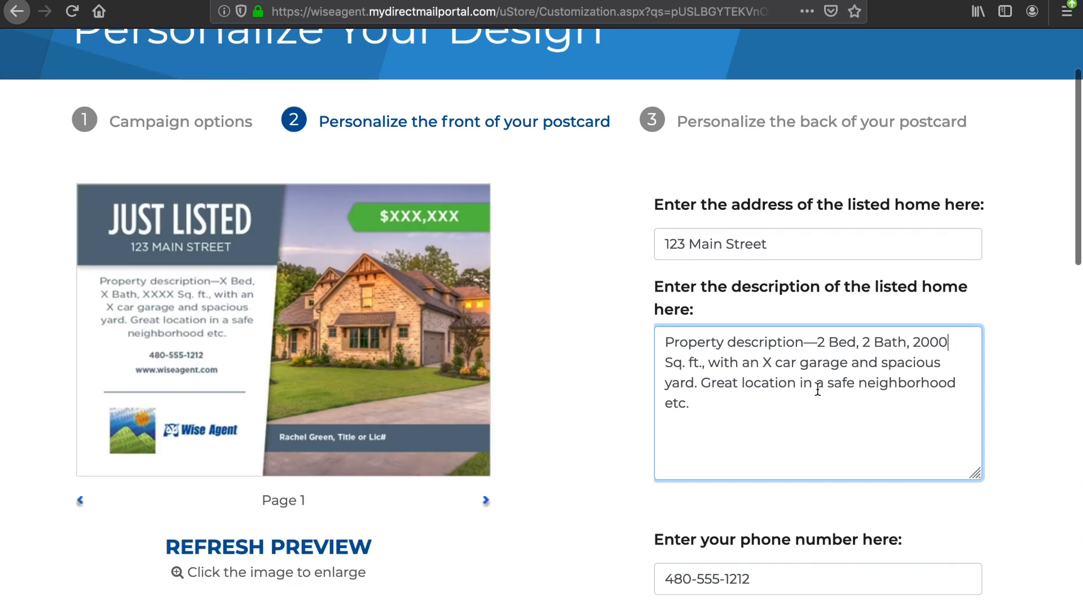
key(BackSpace)
text(3)
click(784, 407)
scroll(783, 408, down, 3)
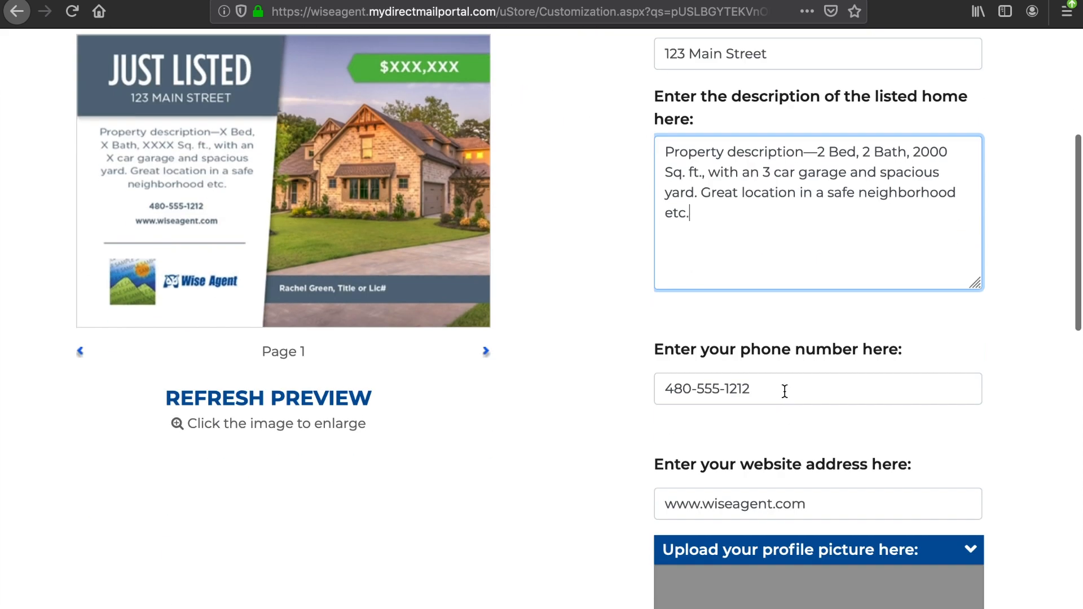
drag(778, 392, 714, 389)
click(713, 414)
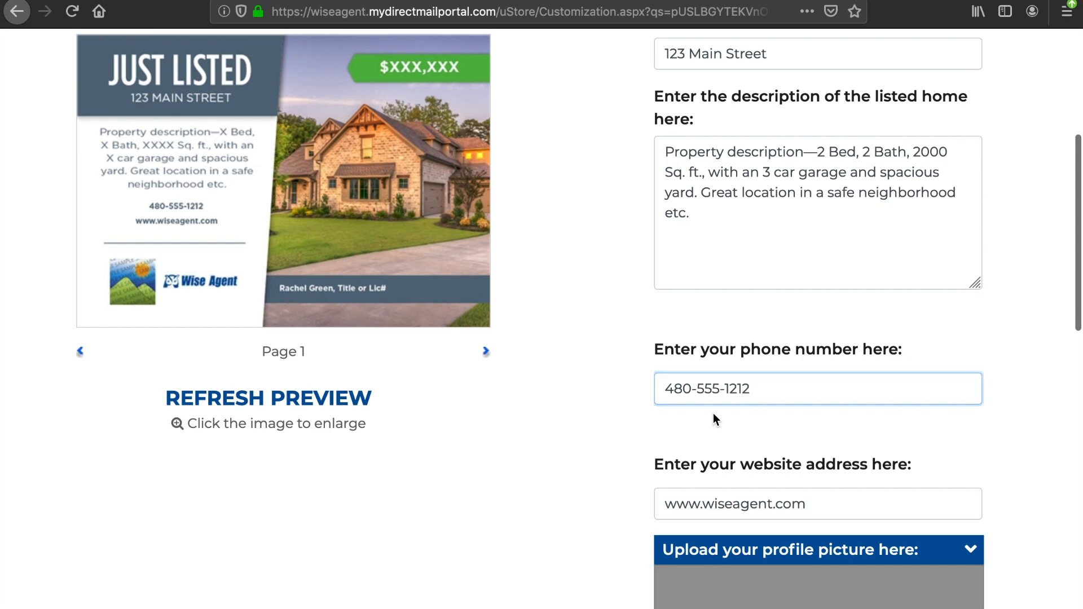
Set the profile picture to the second portrait in the image gallery.
scroll(713, 414, down, 3)
scroll(876, 533, down, 3)
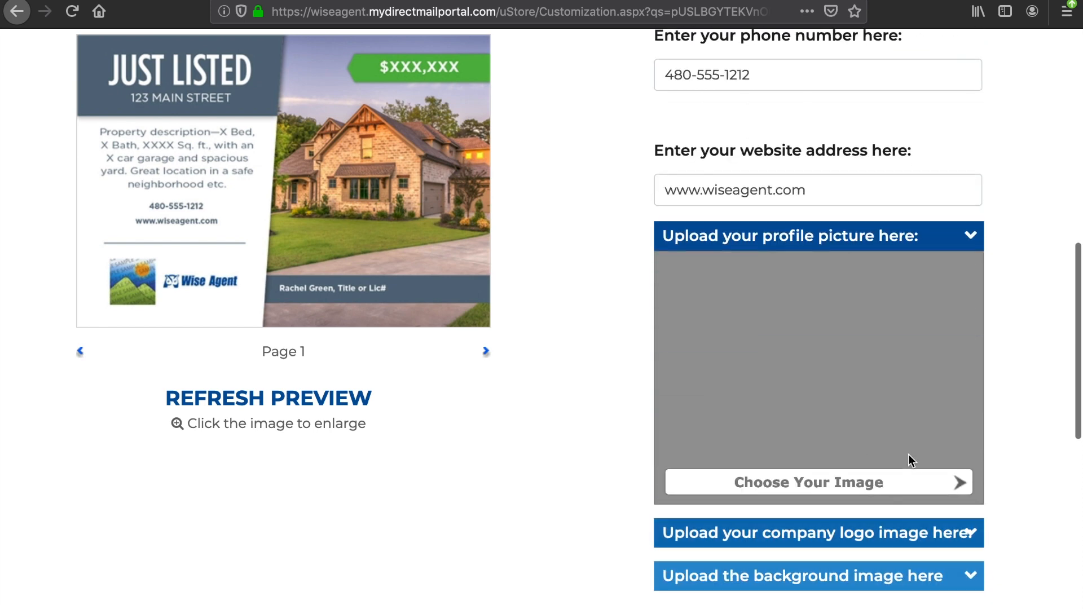
click(961, 485)
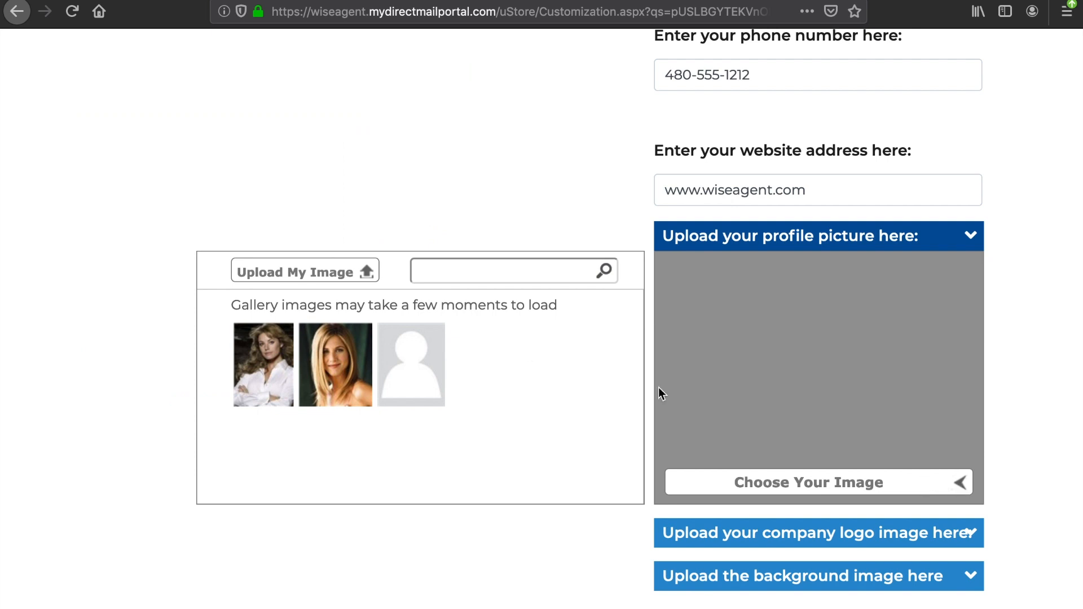
click(336, 364)
Set the postcard's background image to StoneHome02 from the image gallery.
click(912, 536)
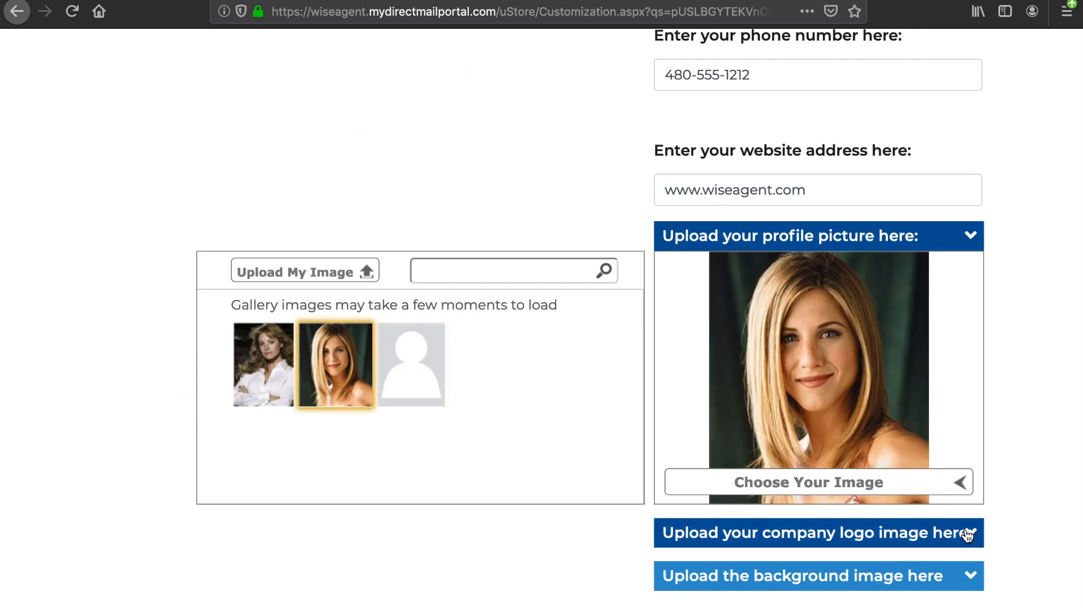
click(969, 581)
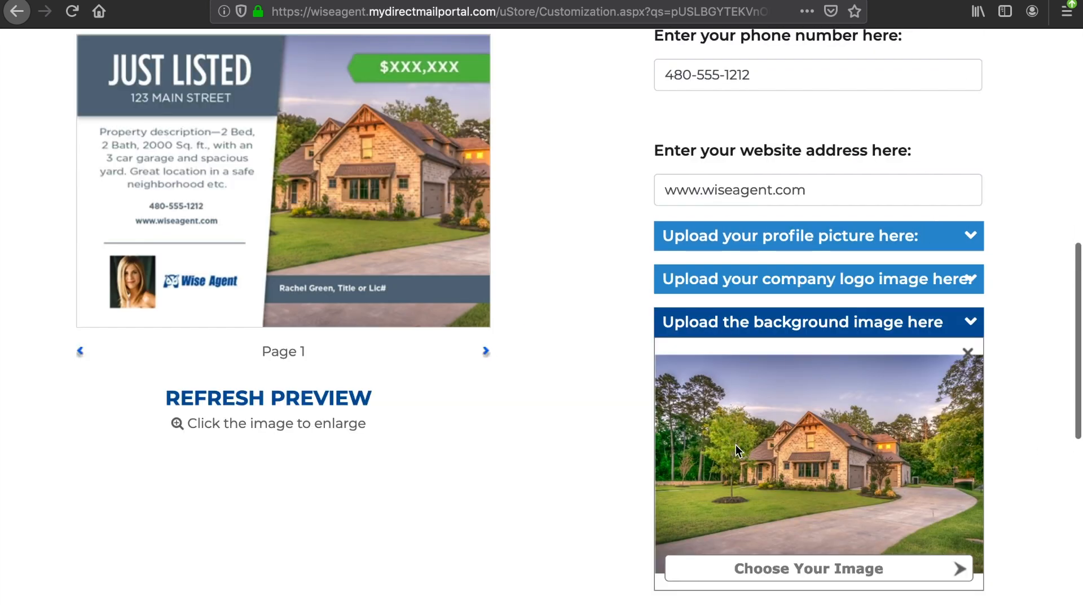
click(829, 580)
scroll(456, 473, down, 4)
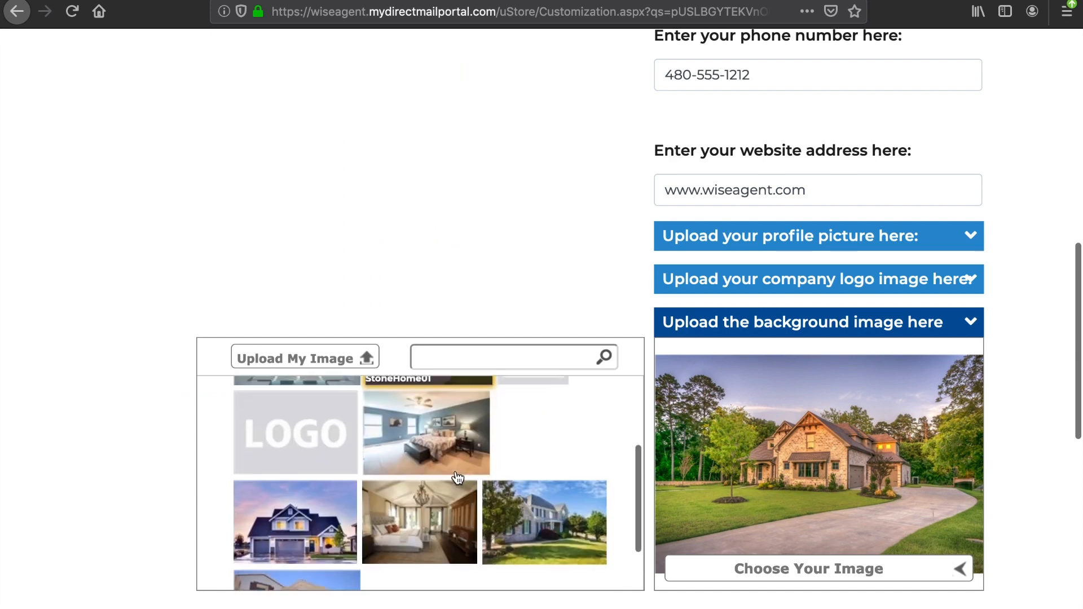
click(541, 488)
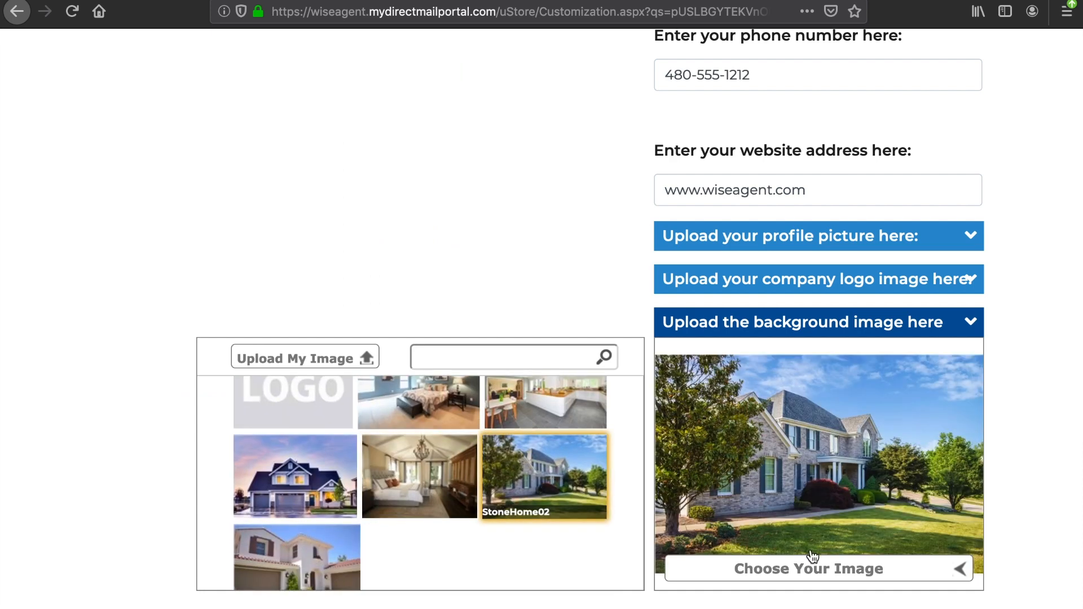
click(959, 570)
scroll(1025, 465, up, 2)
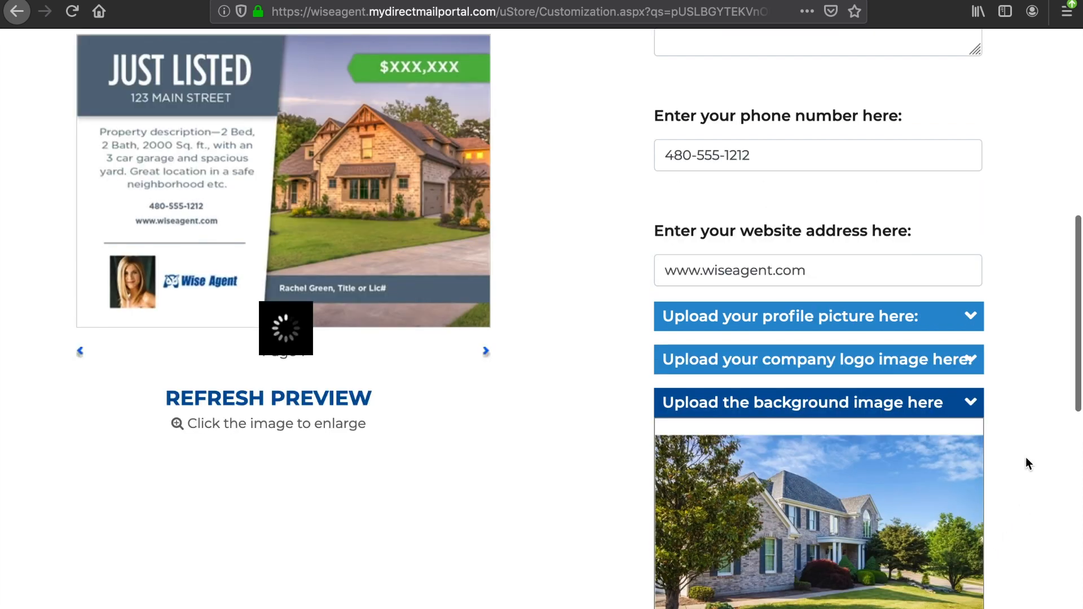
scroll(1025, 463, down, 5)
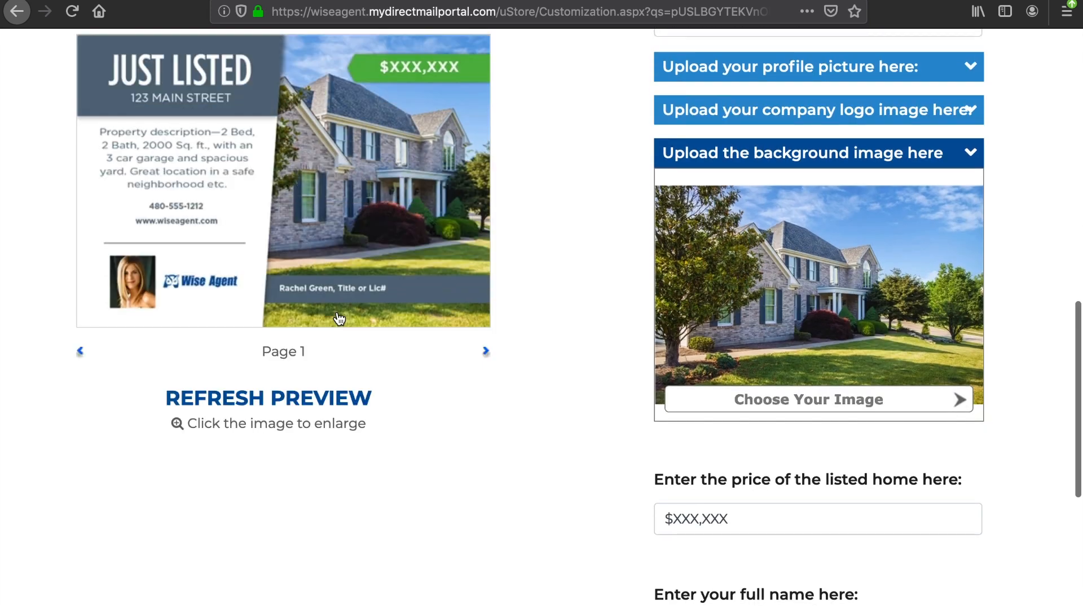
Replace the placeholder price of the listed home with $300,000.
scroll(552, 464, down, 2)
click(730, 442)
key(BackSpace)
key(BackSpace)
key(BackSpace)
key(BackSpace)
key(BackSpace)
key(BackSpace)
key(BackSpace)
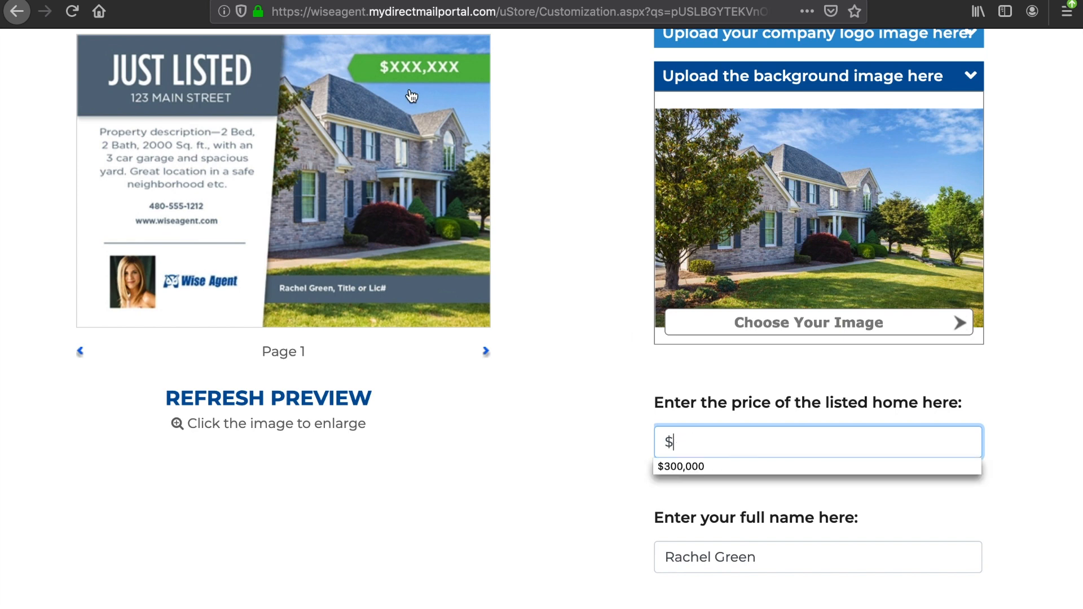
click(704, 467)
Refresh the preview, check the enlarged front of the postcard, and continue to personalizing the back.
scroll(585, 516, down, 4)
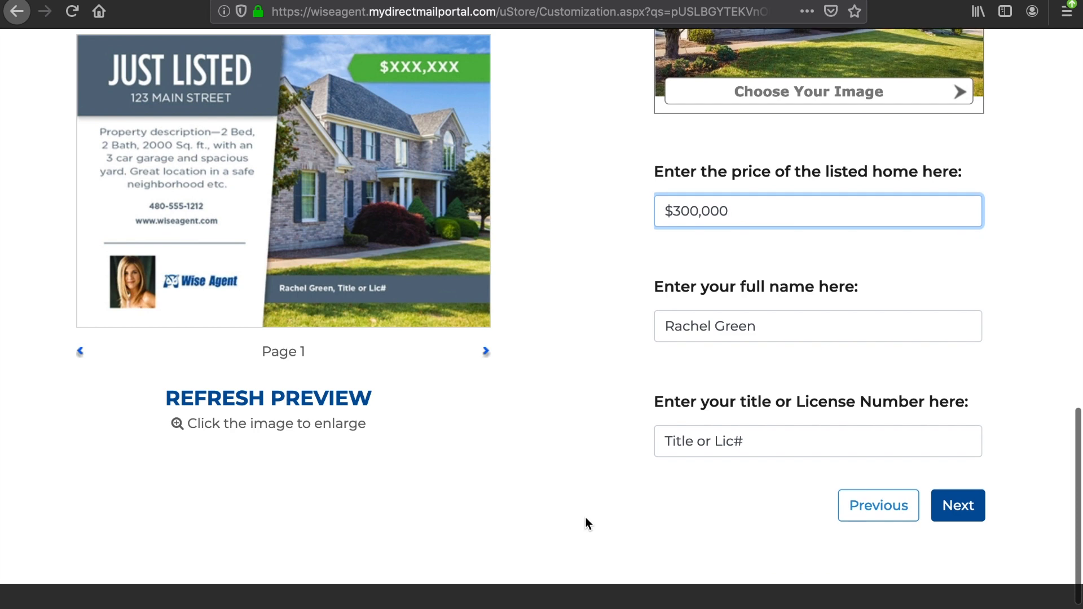
click(244, 398)
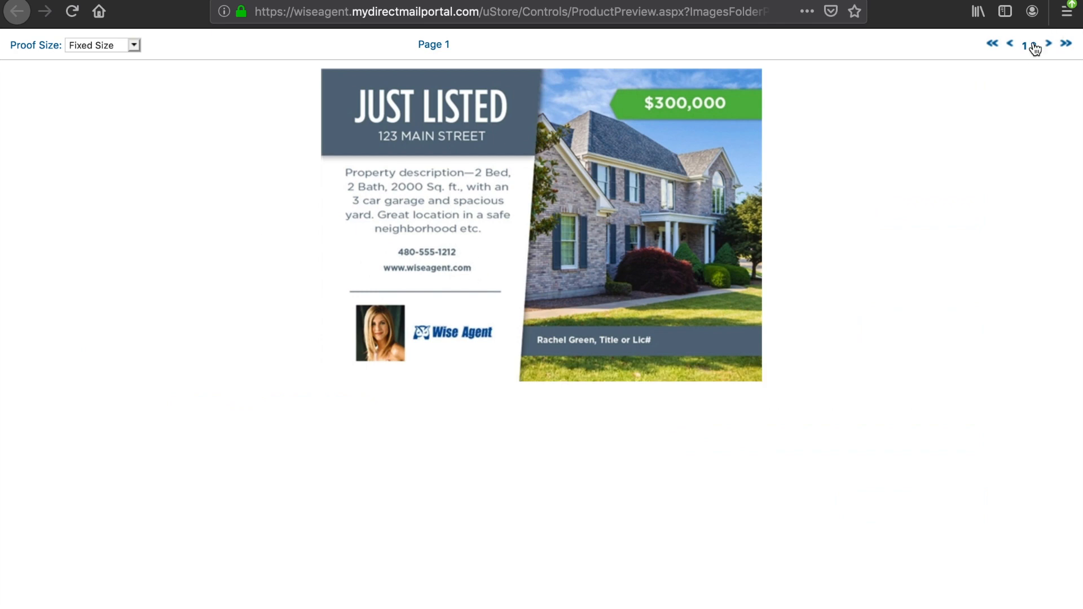
click(17, 11)
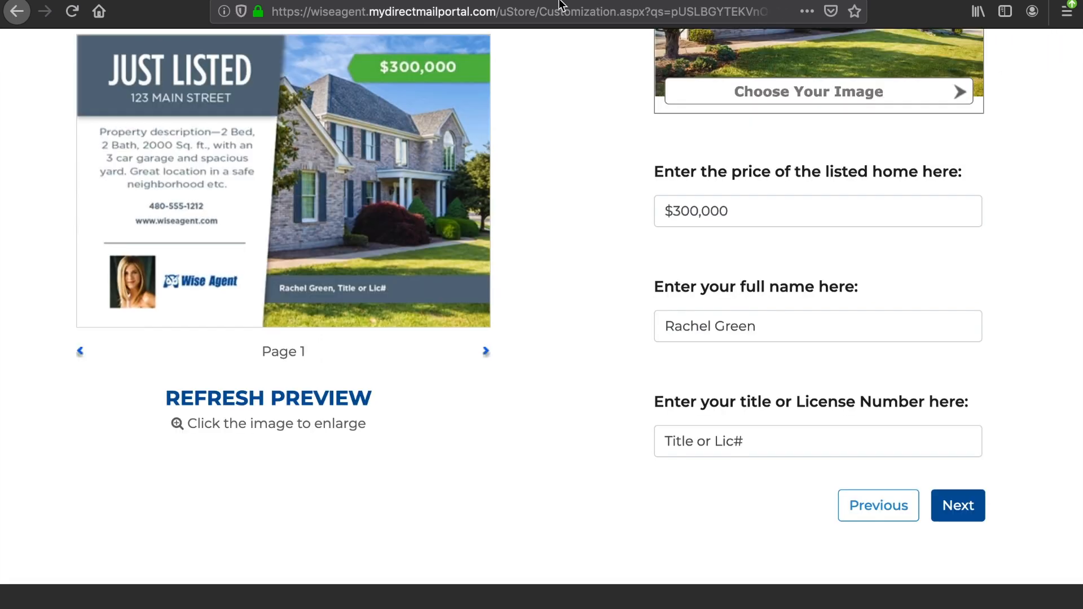
click(953, 506)
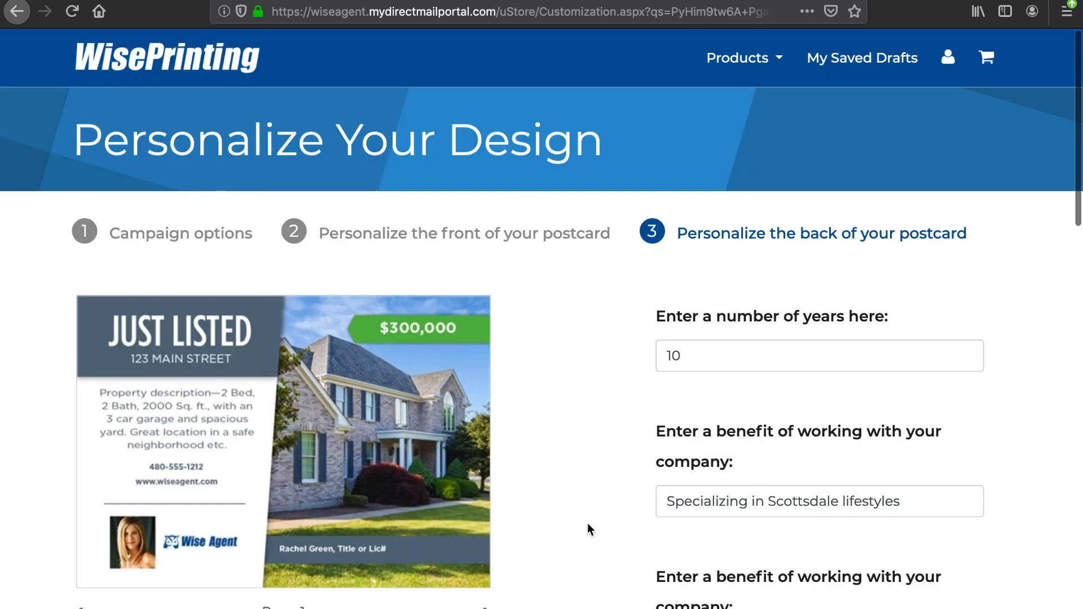
Review the back of the postcard, examining its text and contact fields and the enlarged preview of page 2.
click(487, 607)
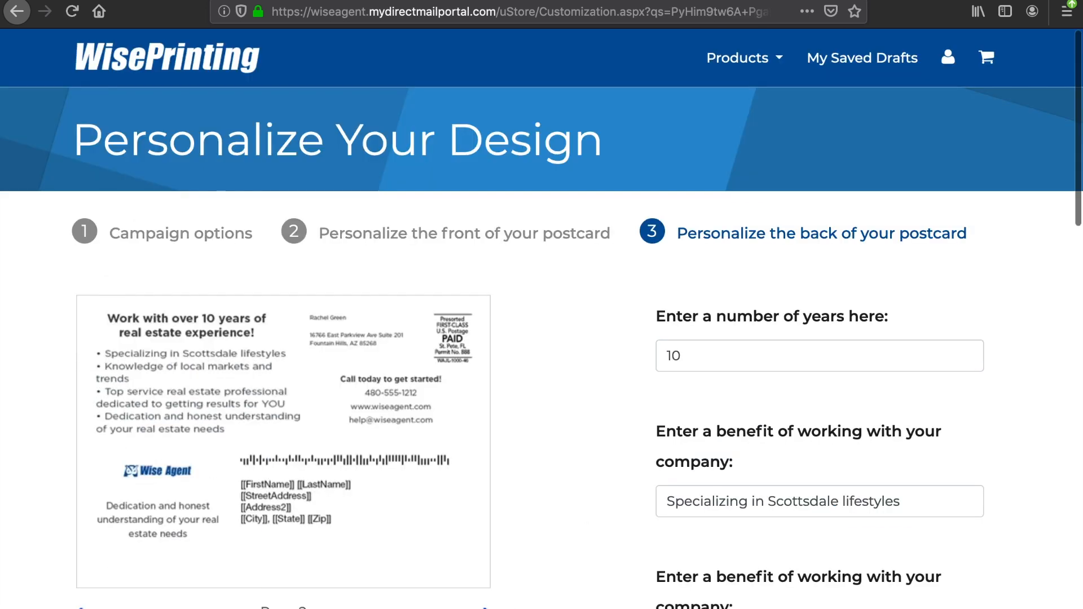
scroll(574, 498, down, 2)
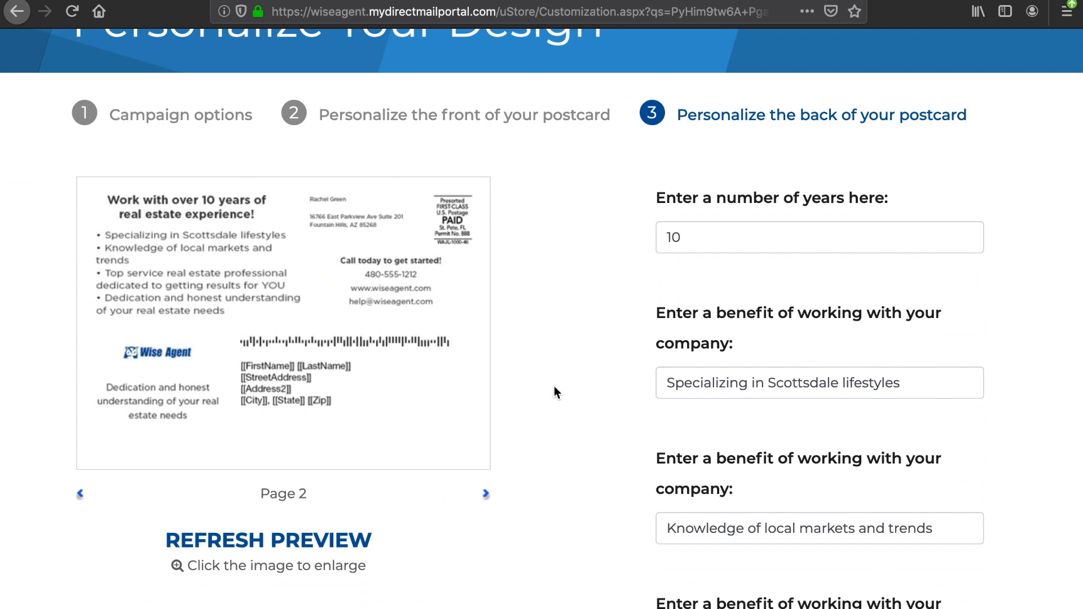
scroll(565, 459, down, 2)
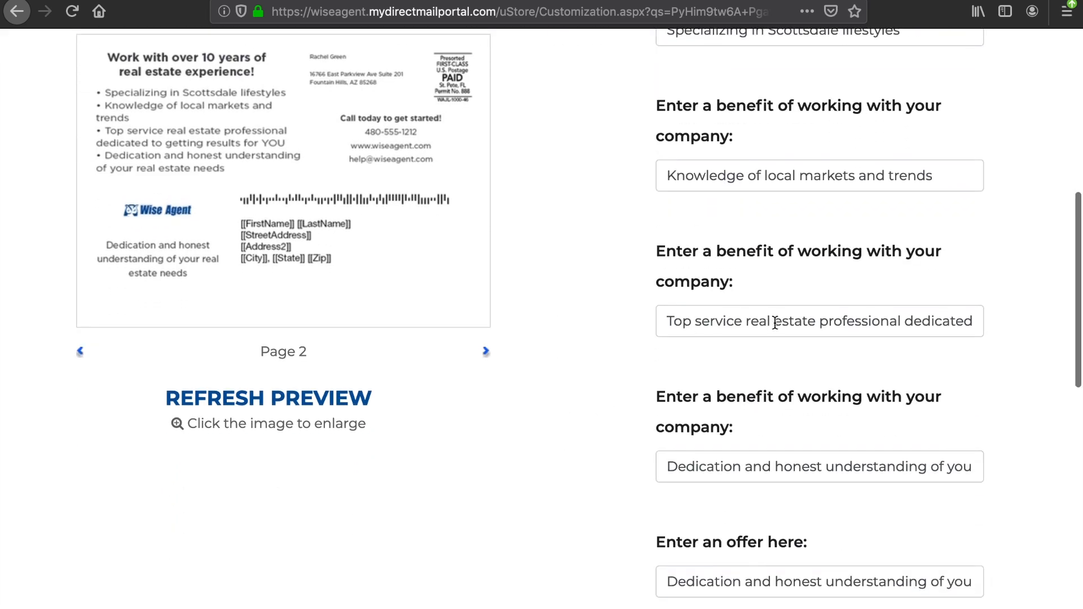
scroll(775, 323, down, 8)
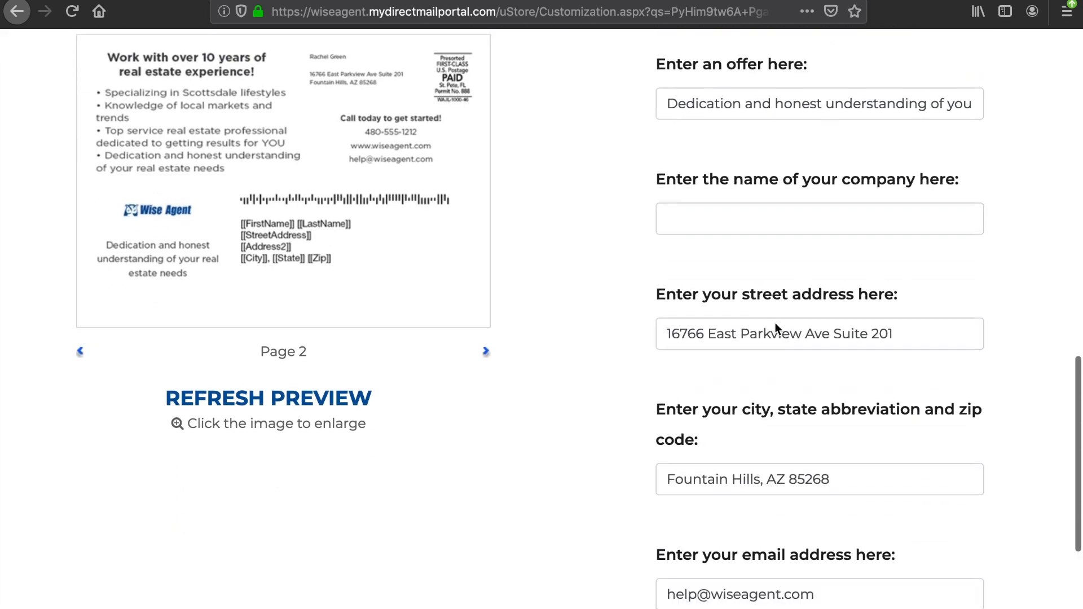
scroll(775, 322, down, 3)
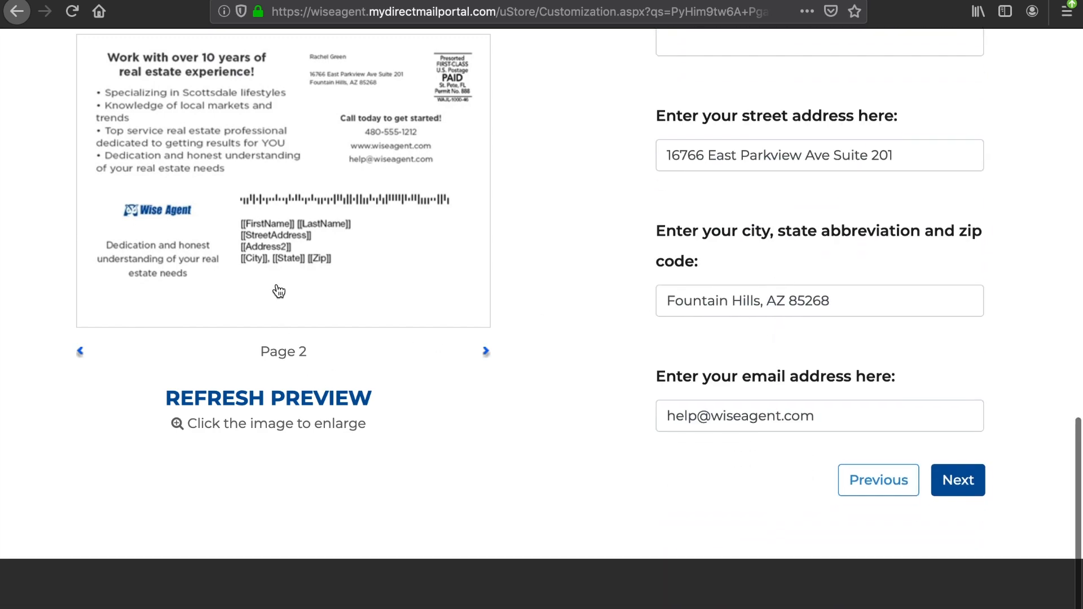
click(275, 229)
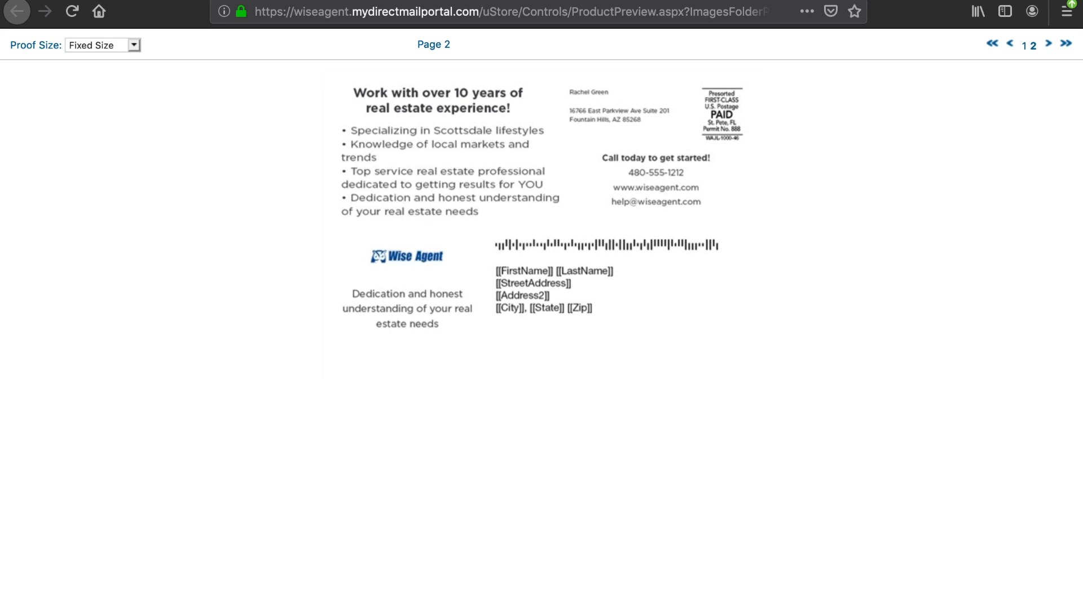
click(562, 0)
Choose the existing Fountain Hills recipient list for the mailing and proceed to the design approval.
click(957, 480)
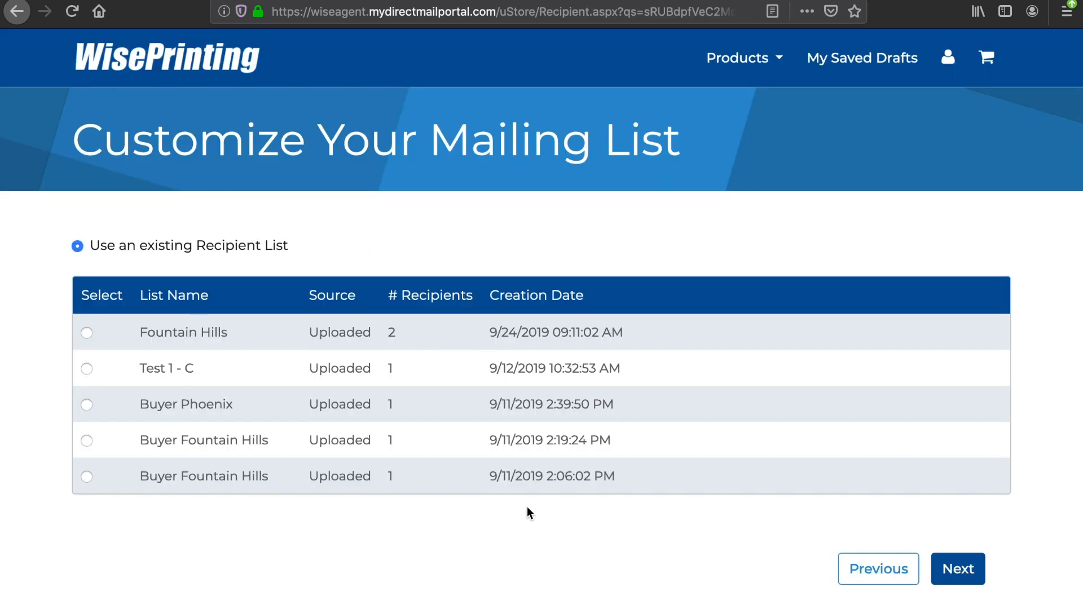
click(87, 333)
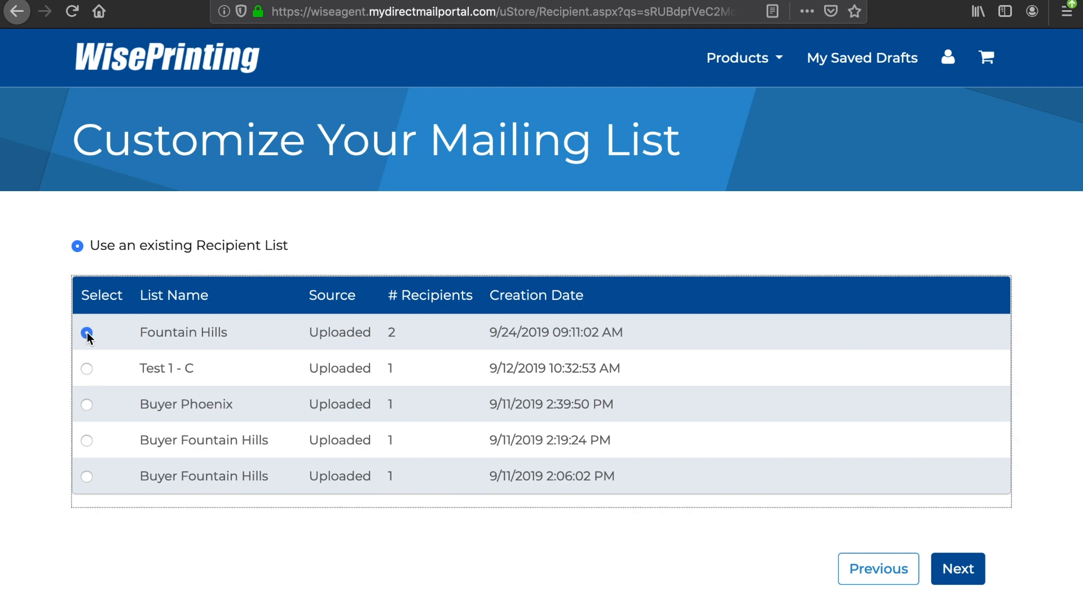
click(964, 568)
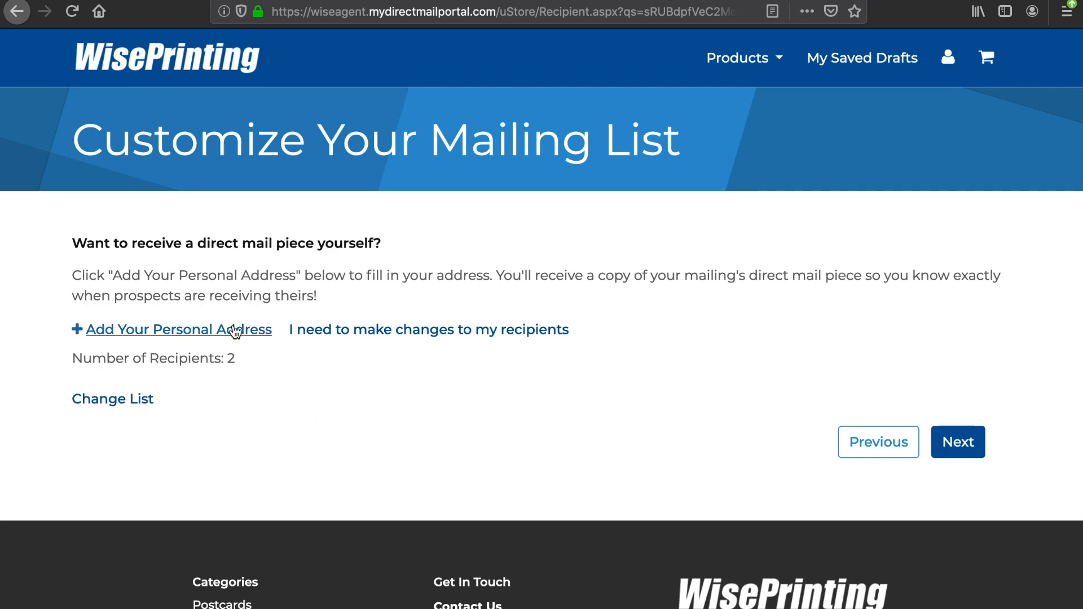
click(959, 460)
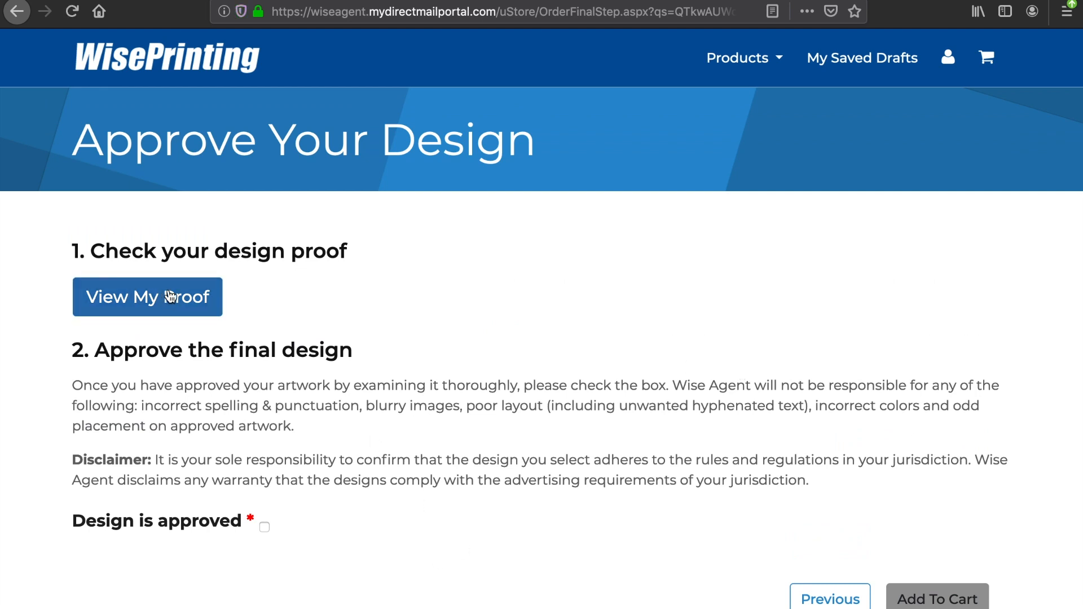
View the design proof and check both pages of the postcard before approving it.
click(264, 527)
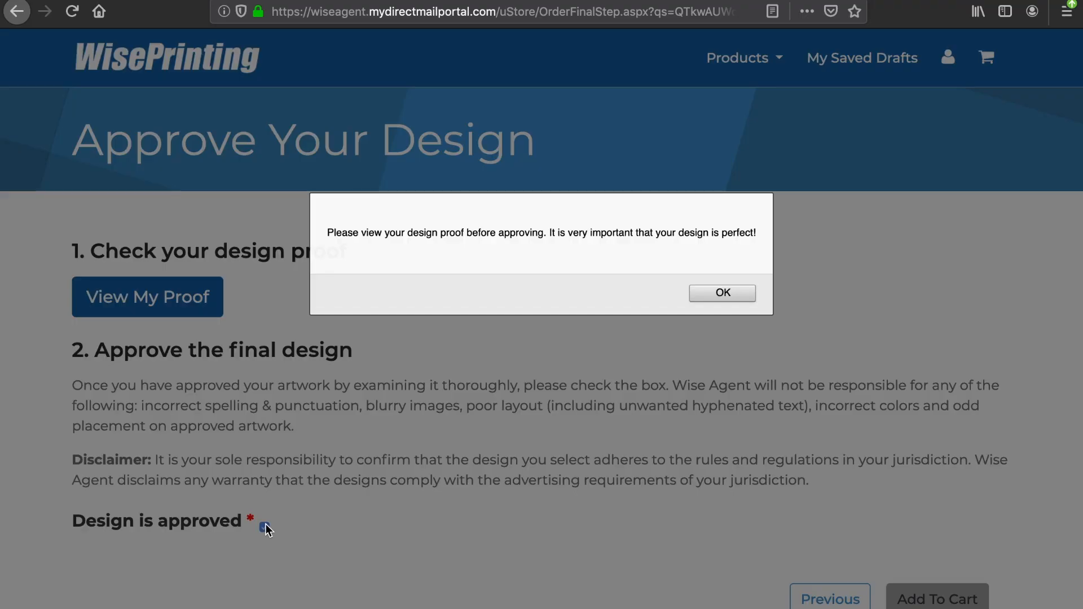
click(702, 296)
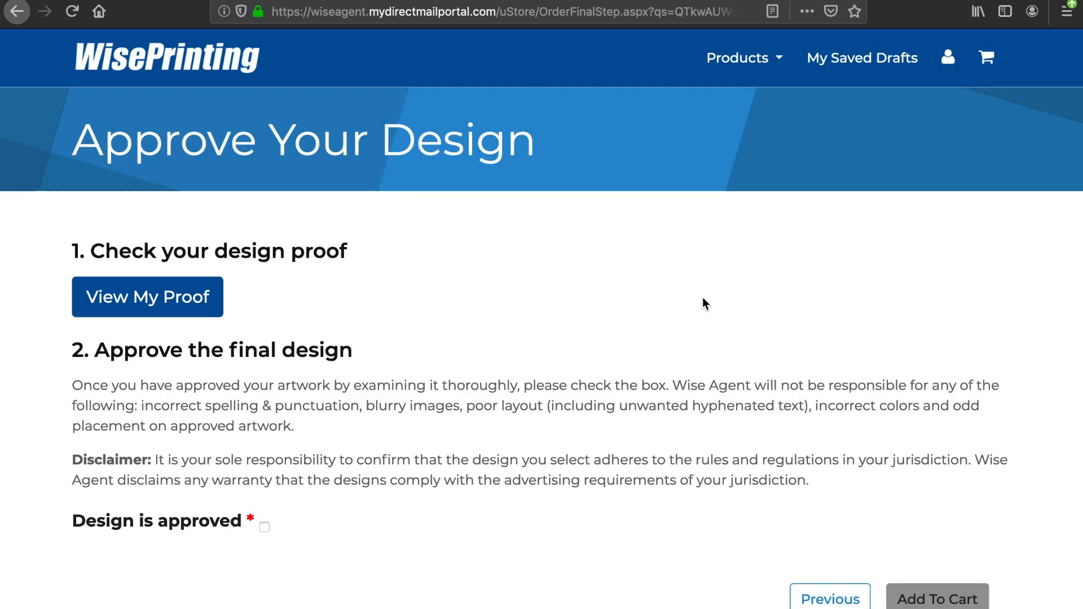
click(172, 283)
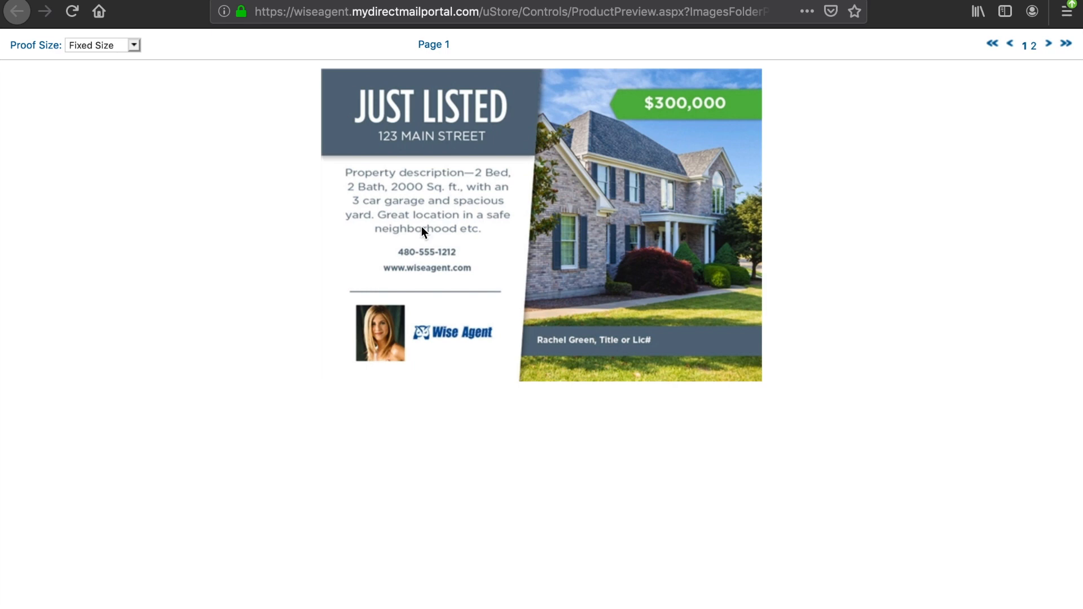
click(1046, 45)
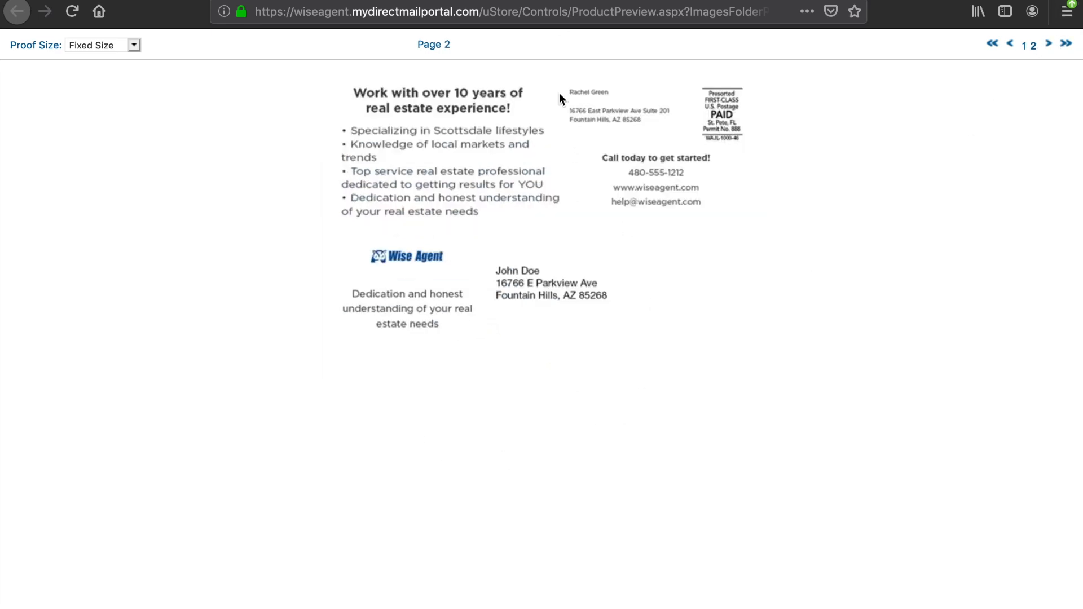
key(super+w)
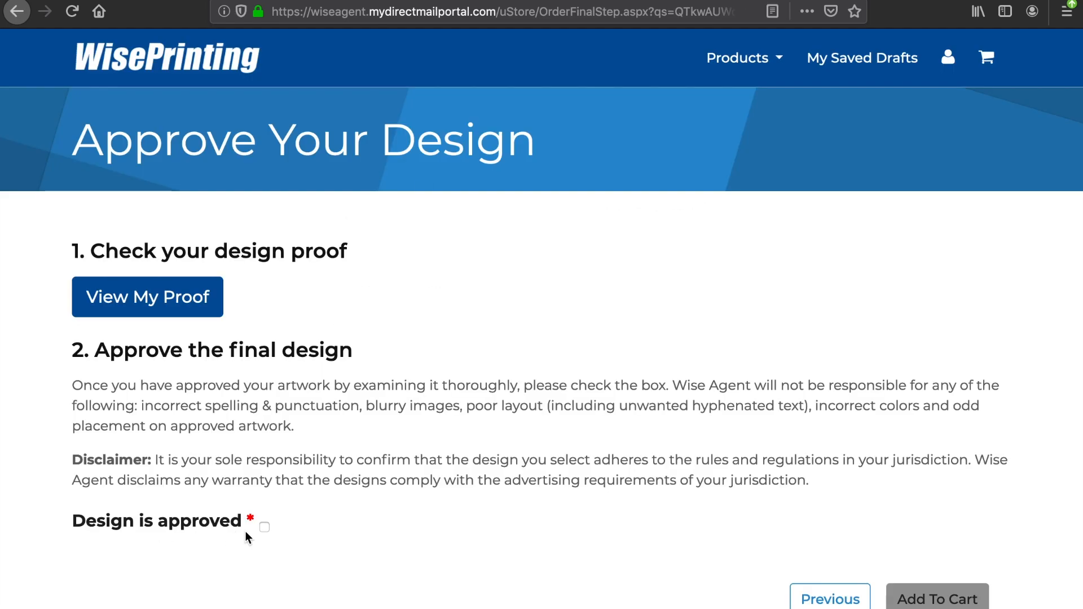
Approve the final design and take the postcard through the shopping cart to checkout.
click(265, 527)
click(947, 598)
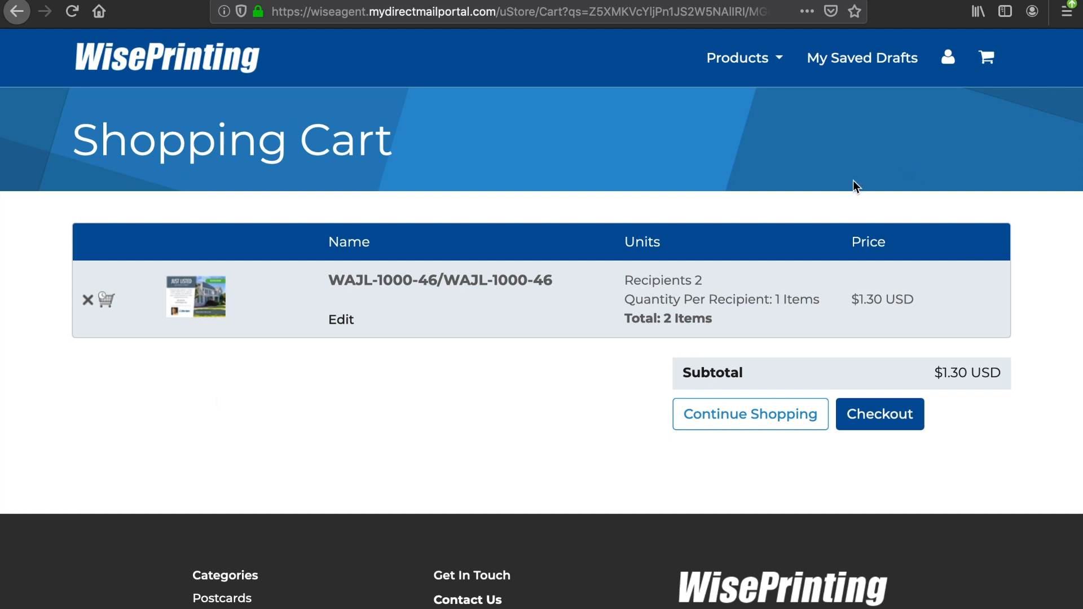
click(888, 420)
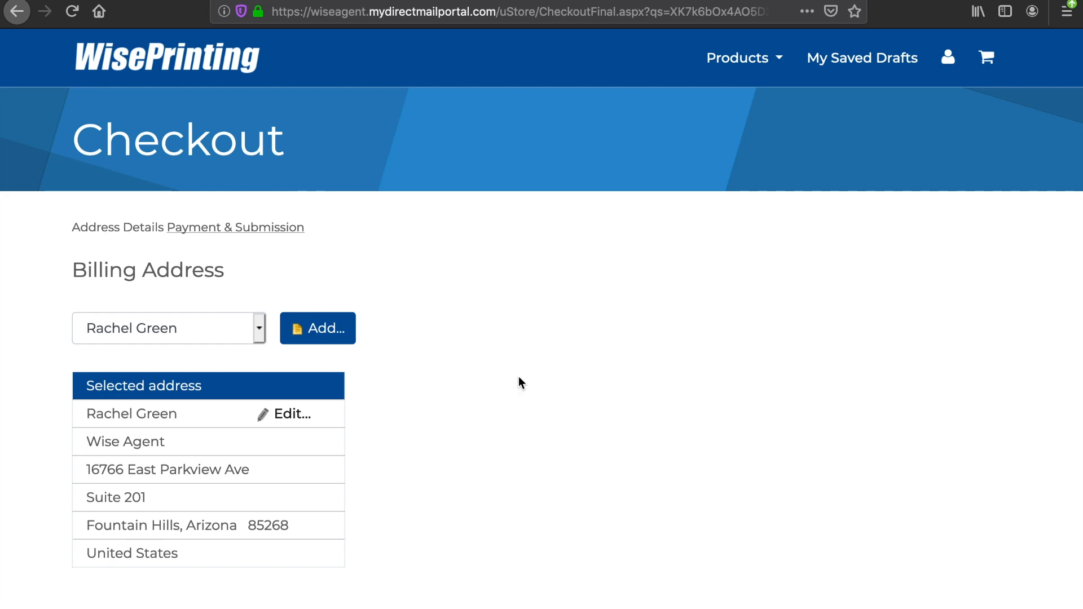
Accept the selected billing address and submit the order with Credit Card as the payment method.
scroll(507, 414, down, 3)
click(167, 513)
scroll(231, 564, down, 3)
scroll(357, 539, down, 10)
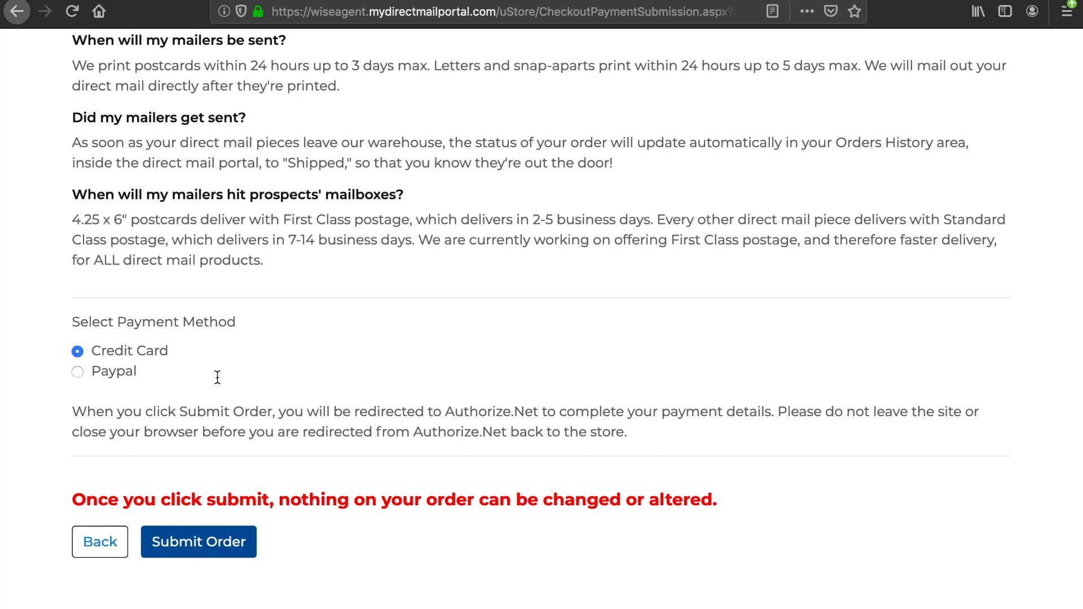
click(204, 550)
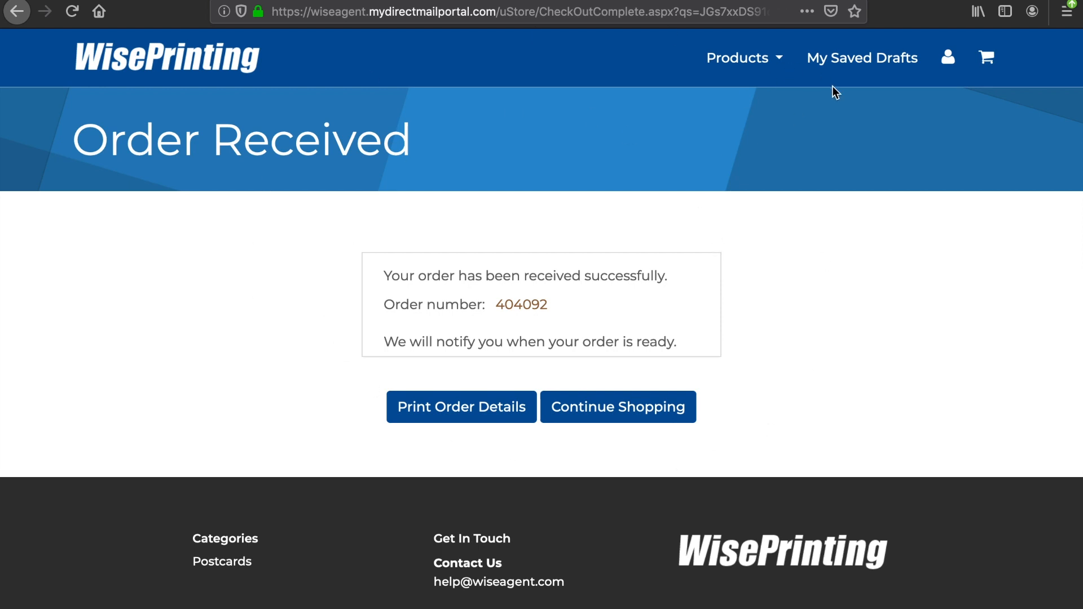
Open the saved drafts and look over the last and saved draft orders.
click(902, 61)
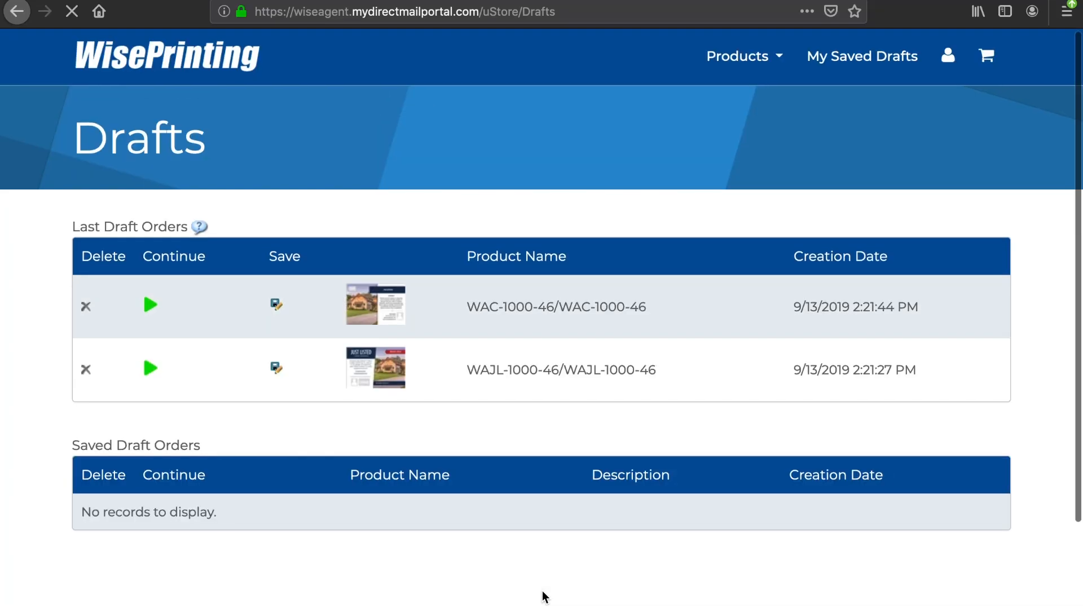
scroll(544, 595, down, 2)
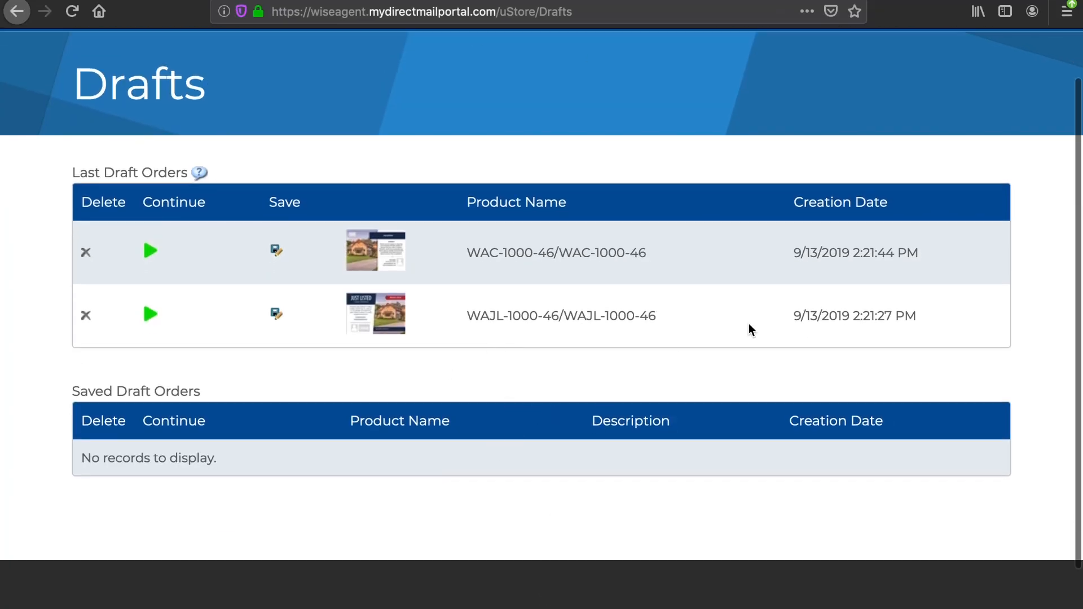
scroll(749, 326, up, 2)
Open the Buyer Fountain Hills list from the account's recipient lists and examine its recipients.
click(947, 67)
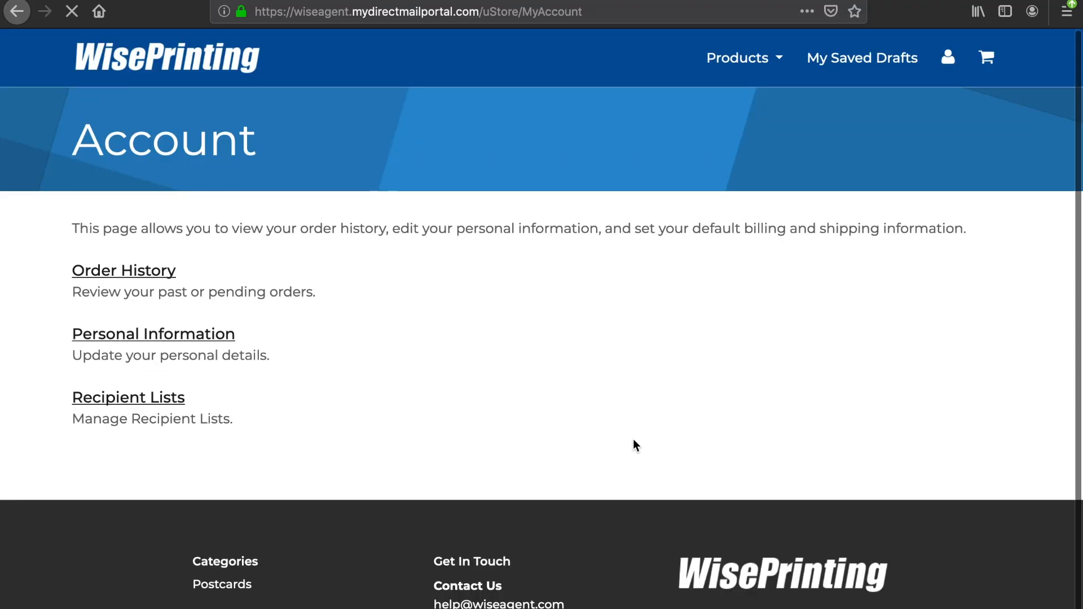
click(164, 398)
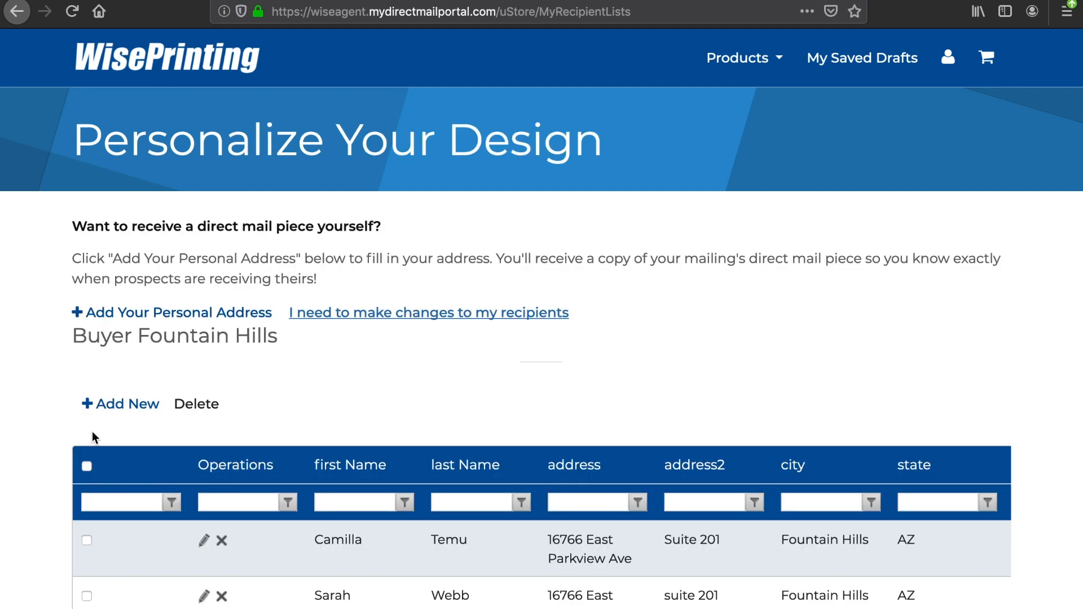
scroll(19, 424, down, 3)
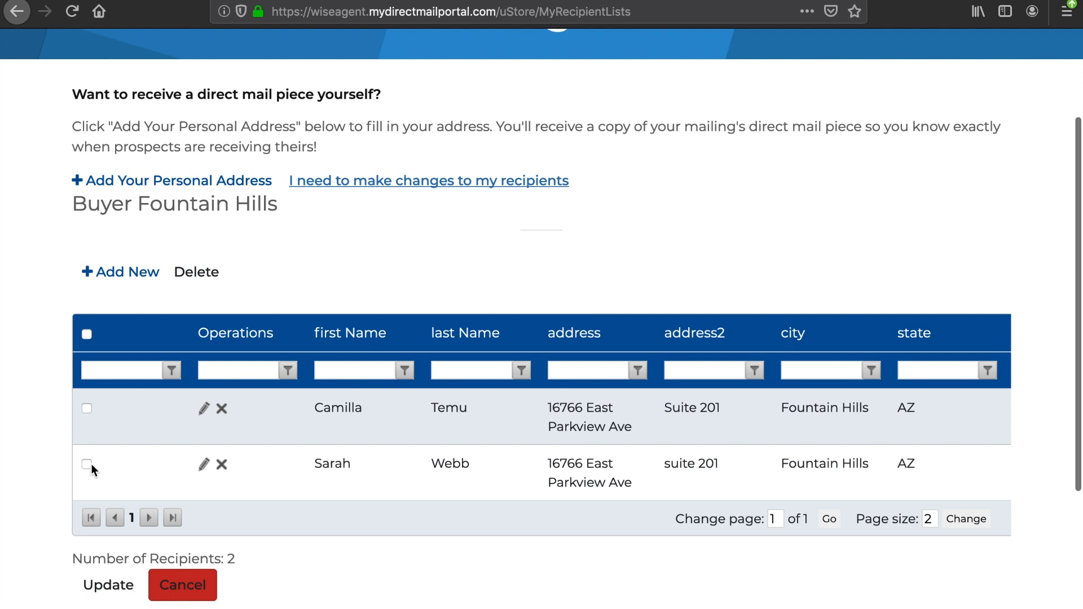
Open the first recipient's record in the Buyer Fountain Hills list, look through its editable address fields, and close it.
click(90, 466)
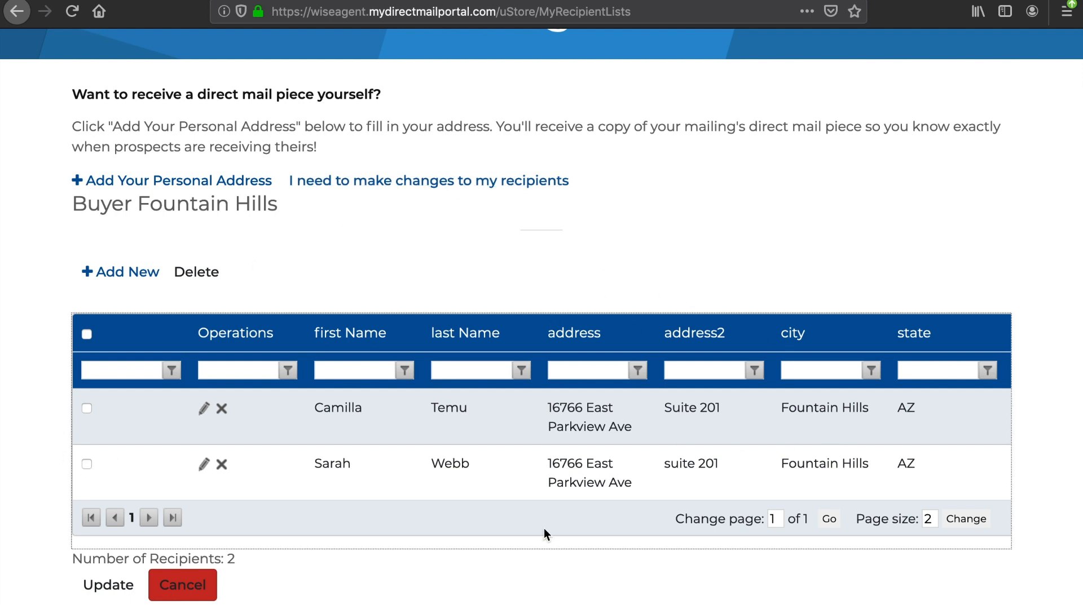
click(204, 407)
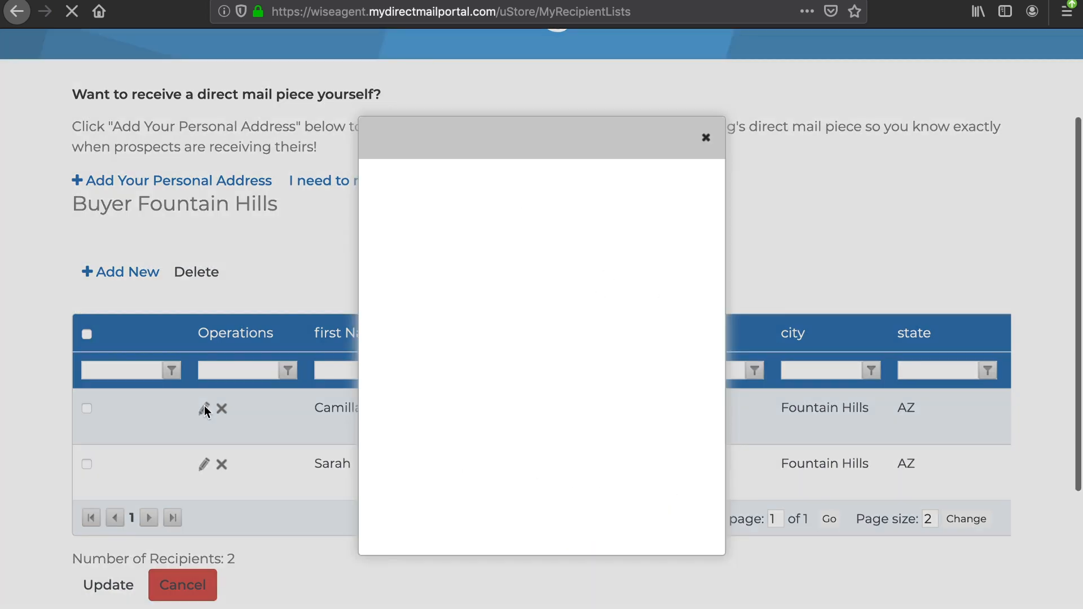
scroll(586, 396, down, 8)
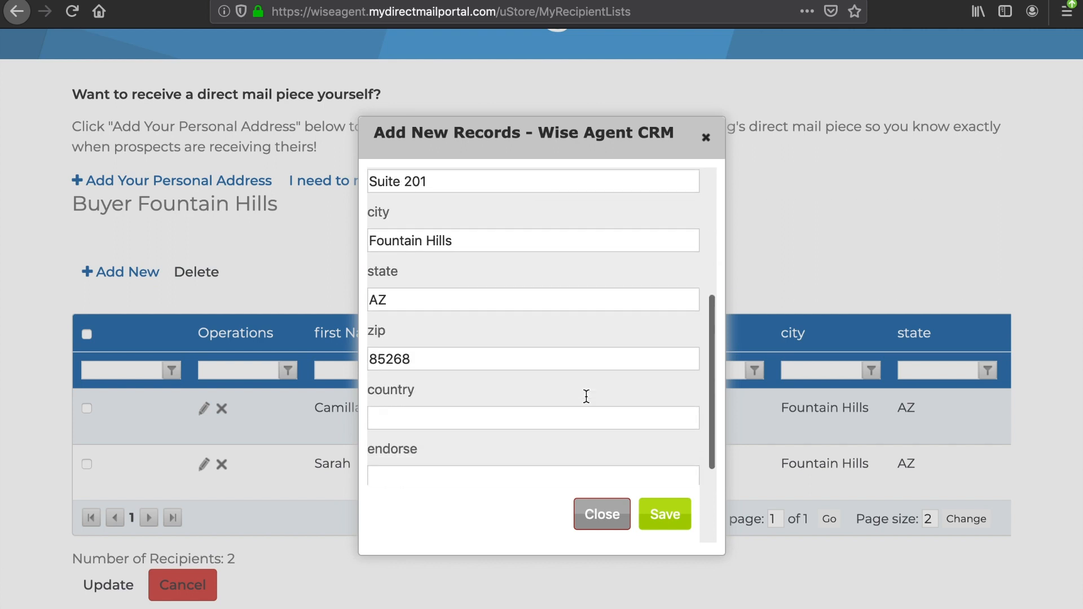
scroll(586, 395, up, 2)
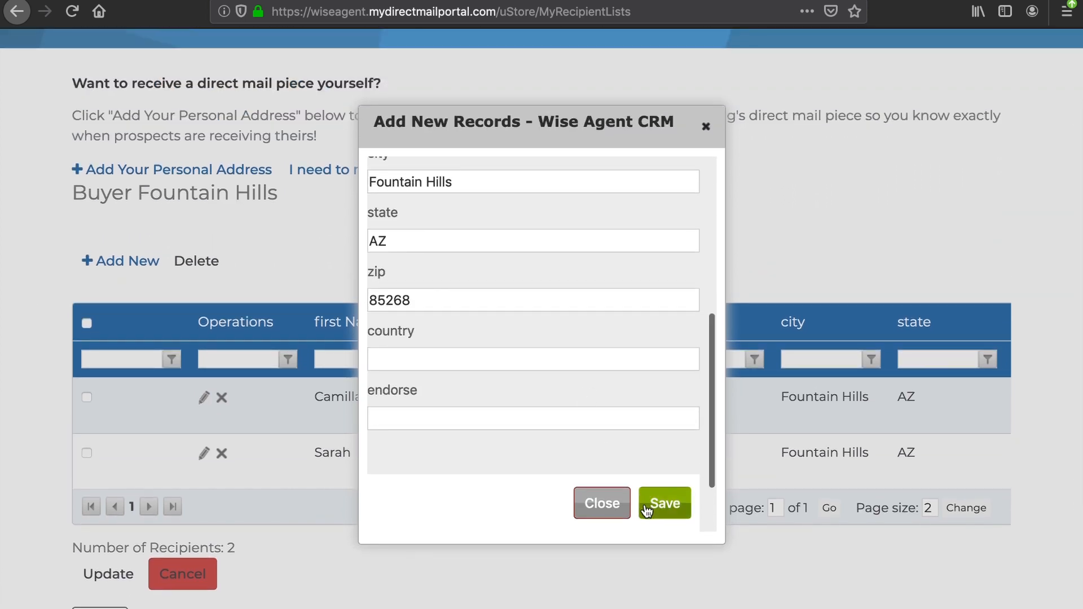
click(617, 513)
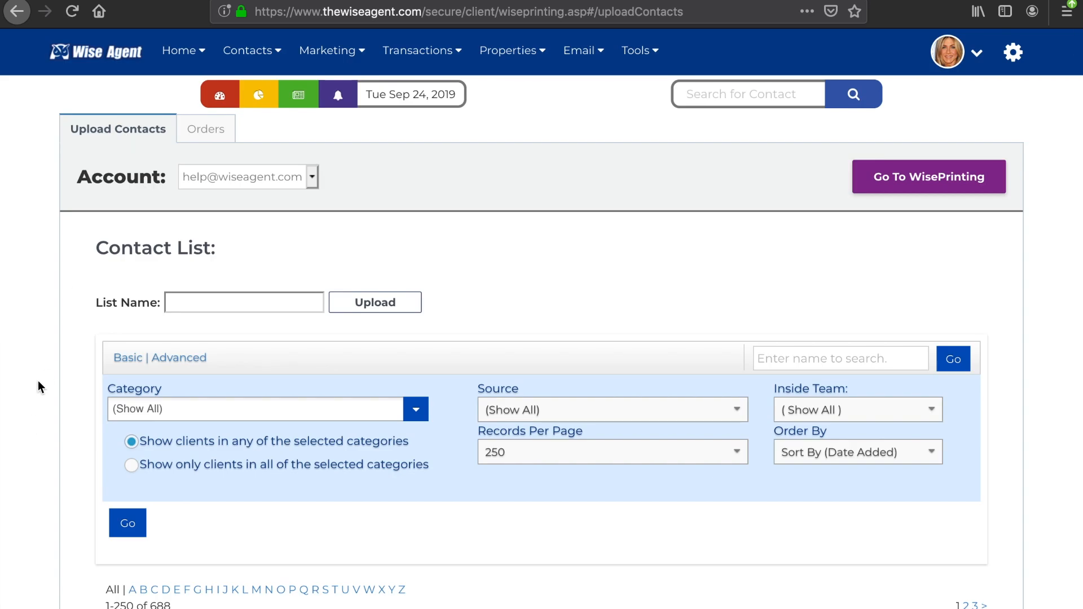
Show the WisePrinting orders in Wise Agent and expand the Sep 24, 2019 order down to its individual recipients.
click(207, 134)
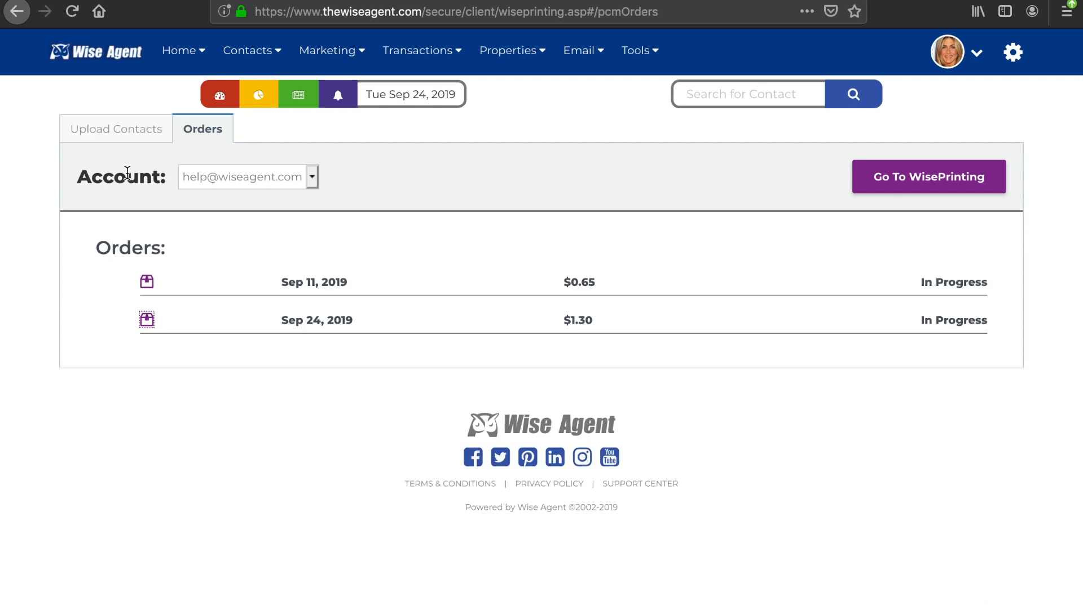
click(150, 321)
click(238, 349)
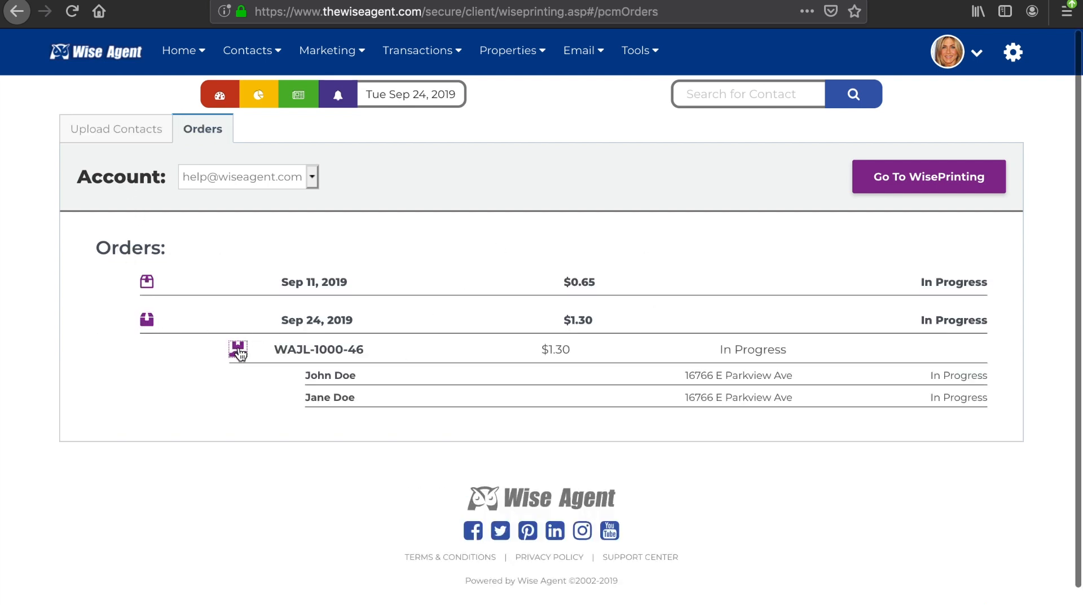